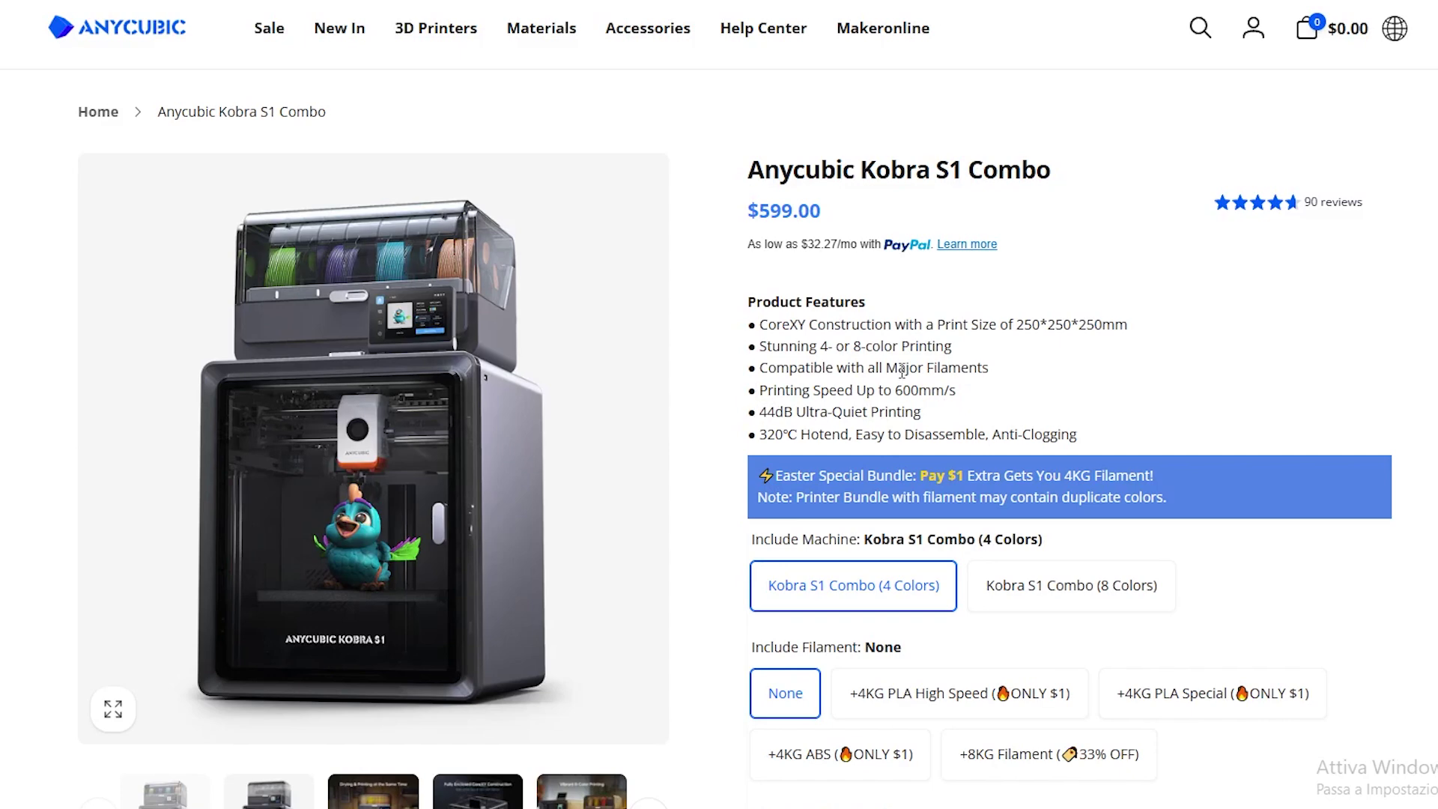
Scroll the $599.00 Kobra S1 Combo page down to the Kobra S1 Series Tech Specs table.
{"action": "scroll", "coordinate": [965, 454], "scroll_direction": "down", "scroll_amount": 20}
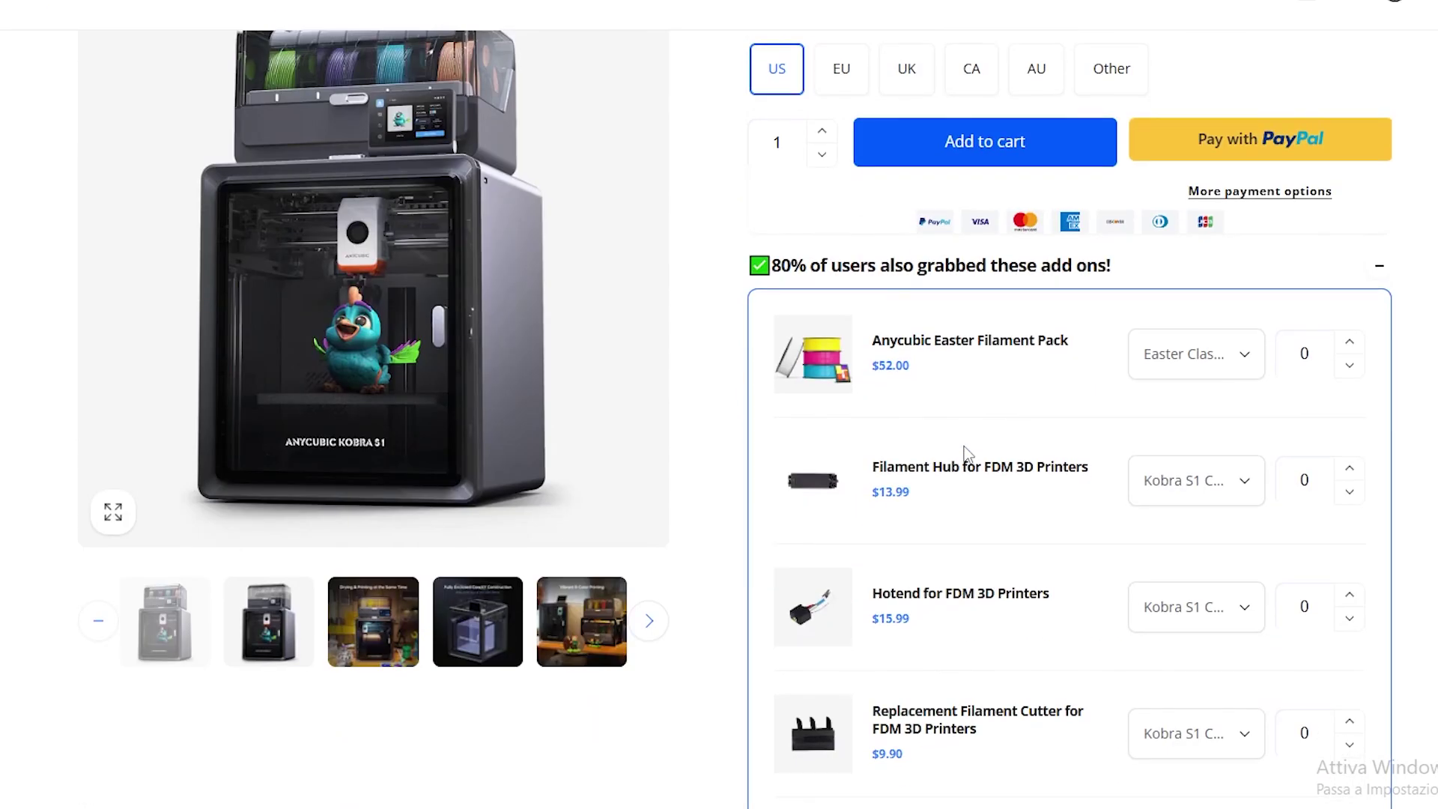
{"action": "scroll", "coordinate": [820, 539], "scroll_direction": "down", "scroll_amount": 7}
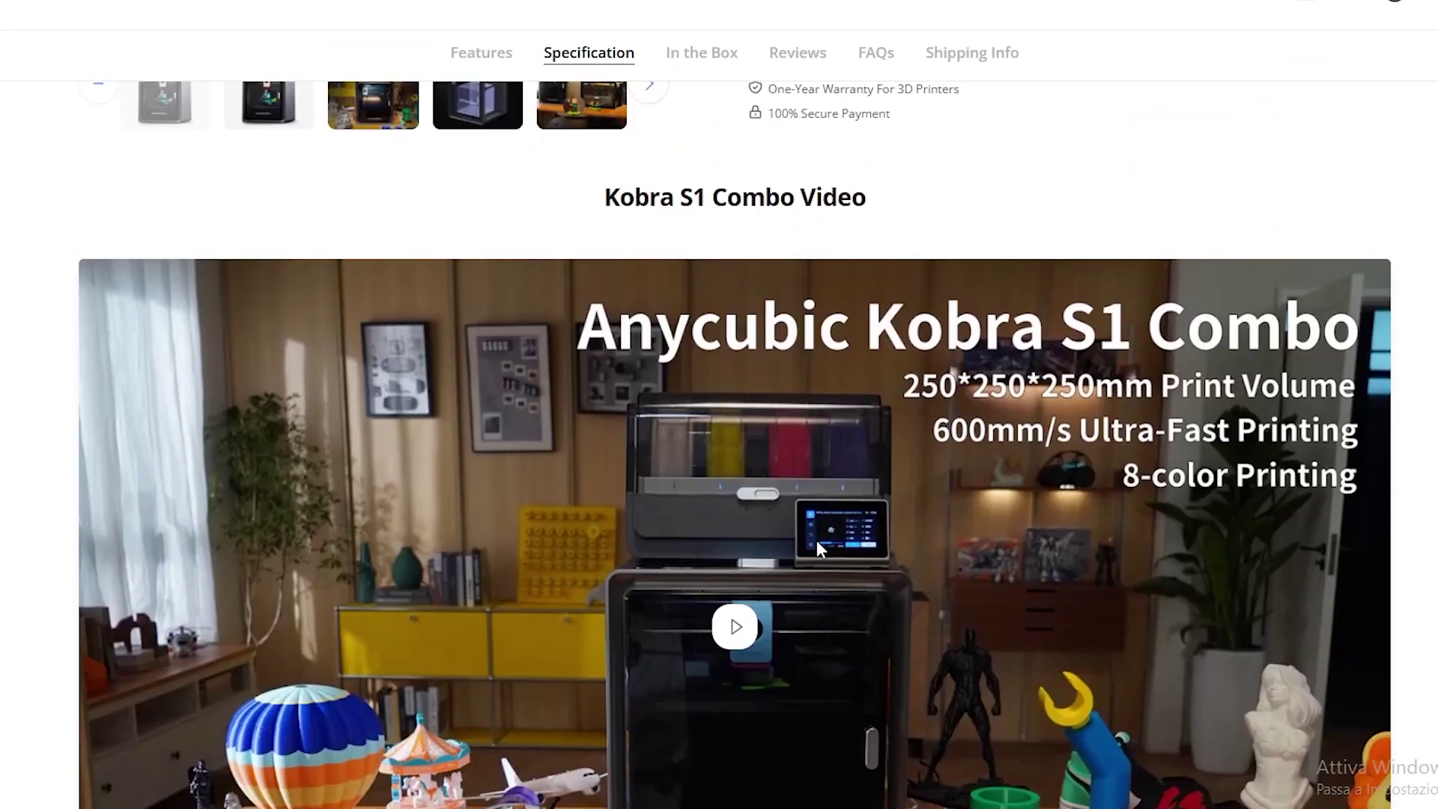
{"action": "scroll", "coordinate": [816, 541], "scroll_direction": "down", "scroll_amount": 15}
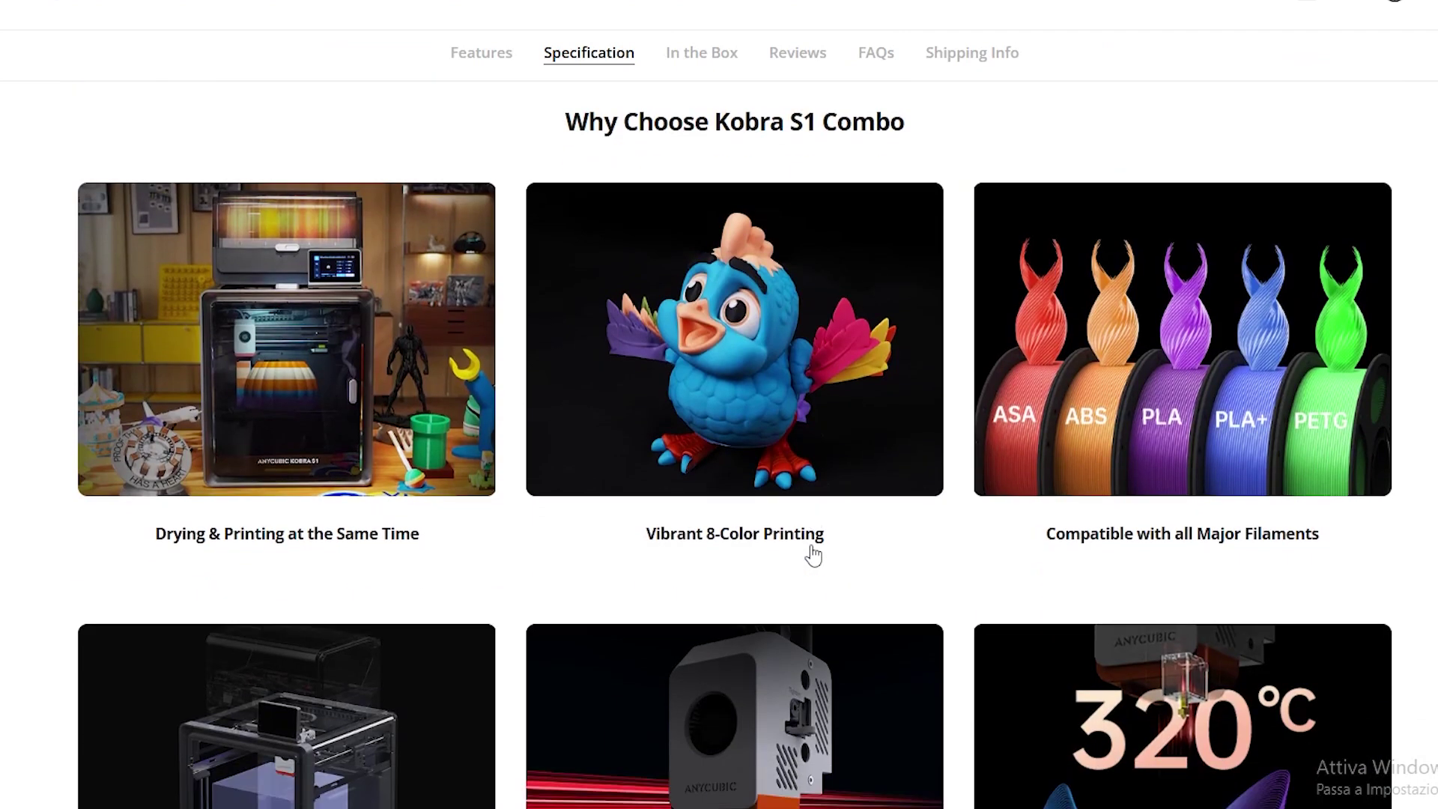
{"action": "scroll", "coordinate": [814, 555], "scroll_direction": "down", "scroll_amount": 6}
{"action": "scroll", "coordinate": [669, 458], "scroll_direction": "down", "scroll_amount": 20}
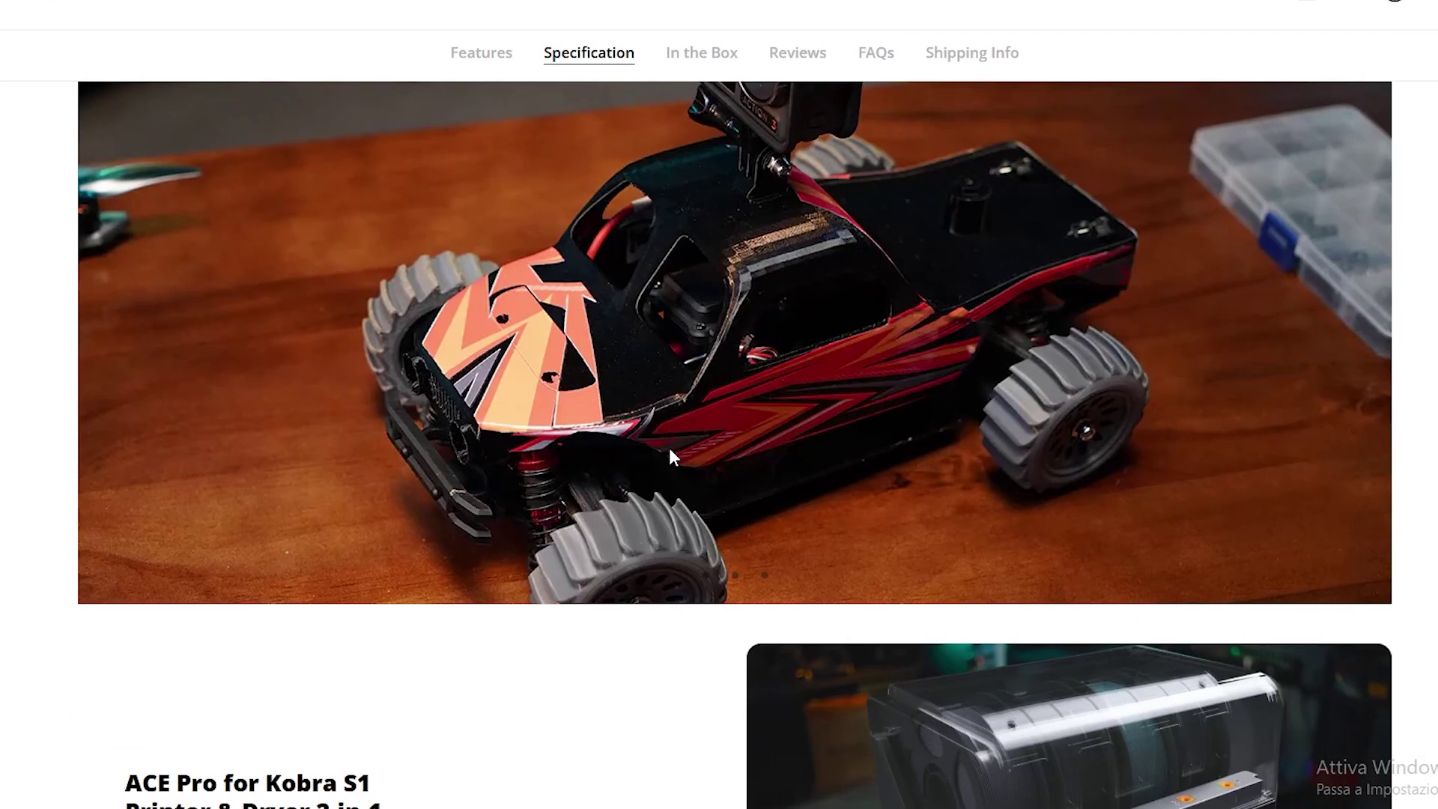
{"action": "scroll", "coordinate": [671, 459], "scroll_direction": "down", "scroll_amount": 20}
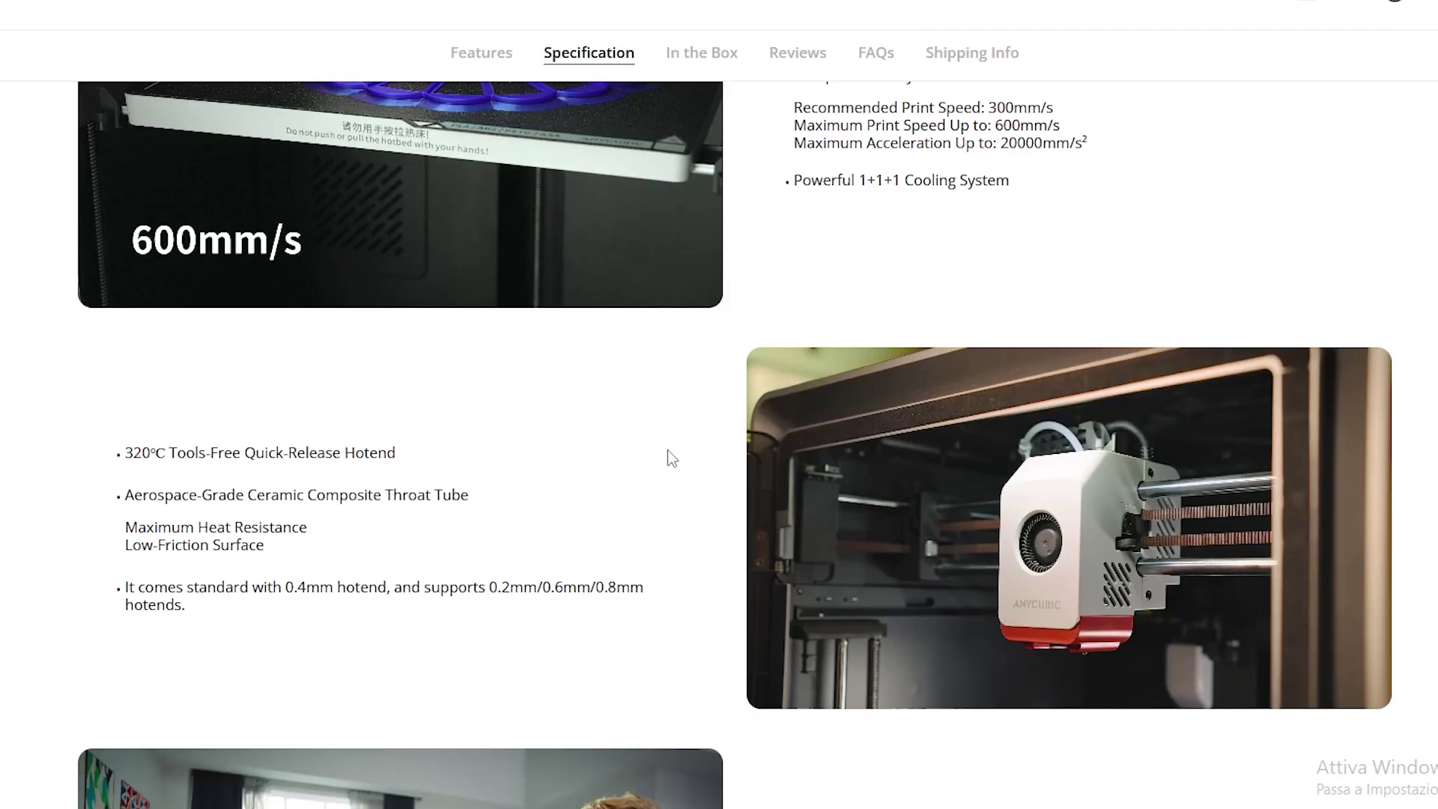
{"action": "scroll", "coordinate": [671, 459], "scroll_direction": "down", "scroll_amount": 16}
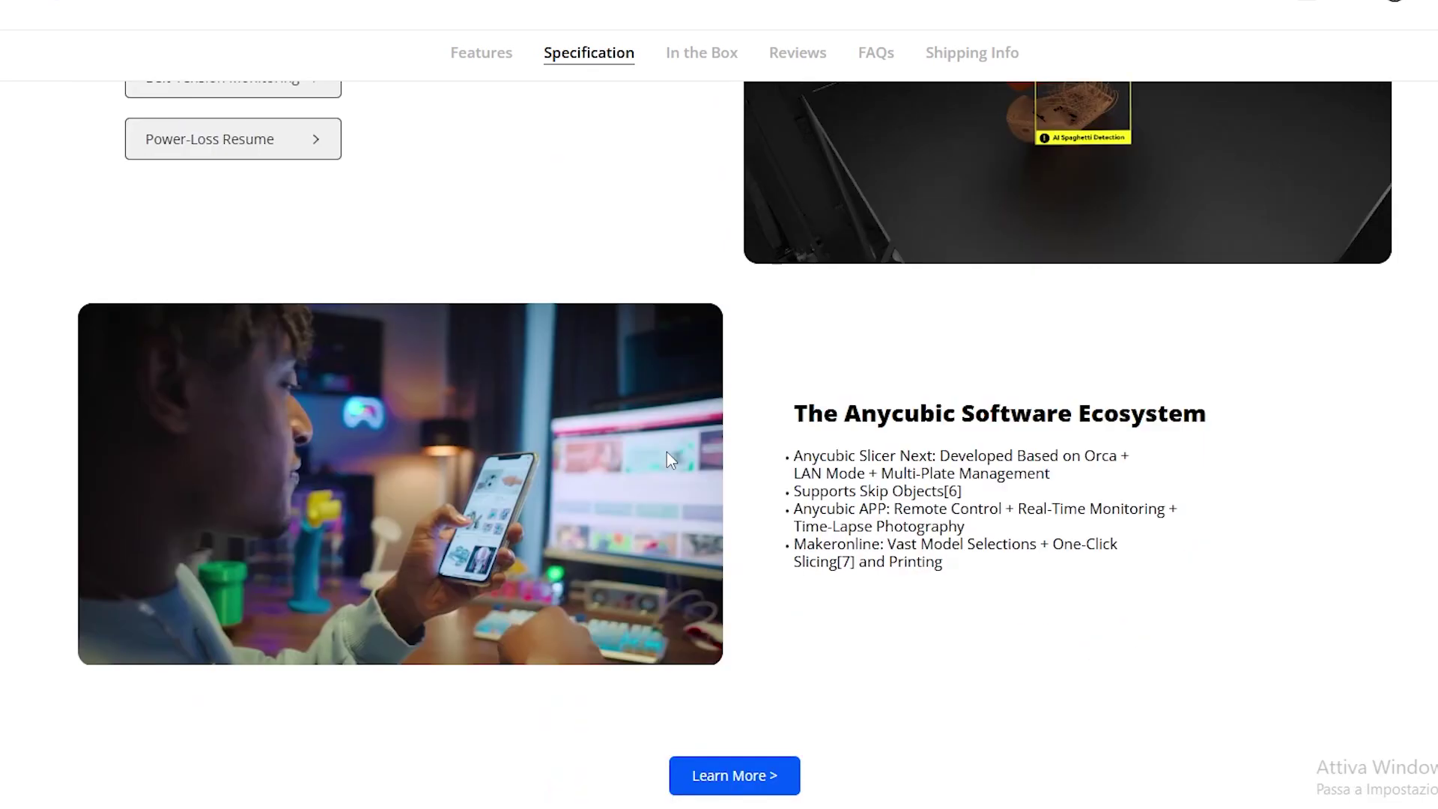
{"action": "scroll", "coordinate": [671, 460], "scroll_direction": "down", "scroll_amount": 9}
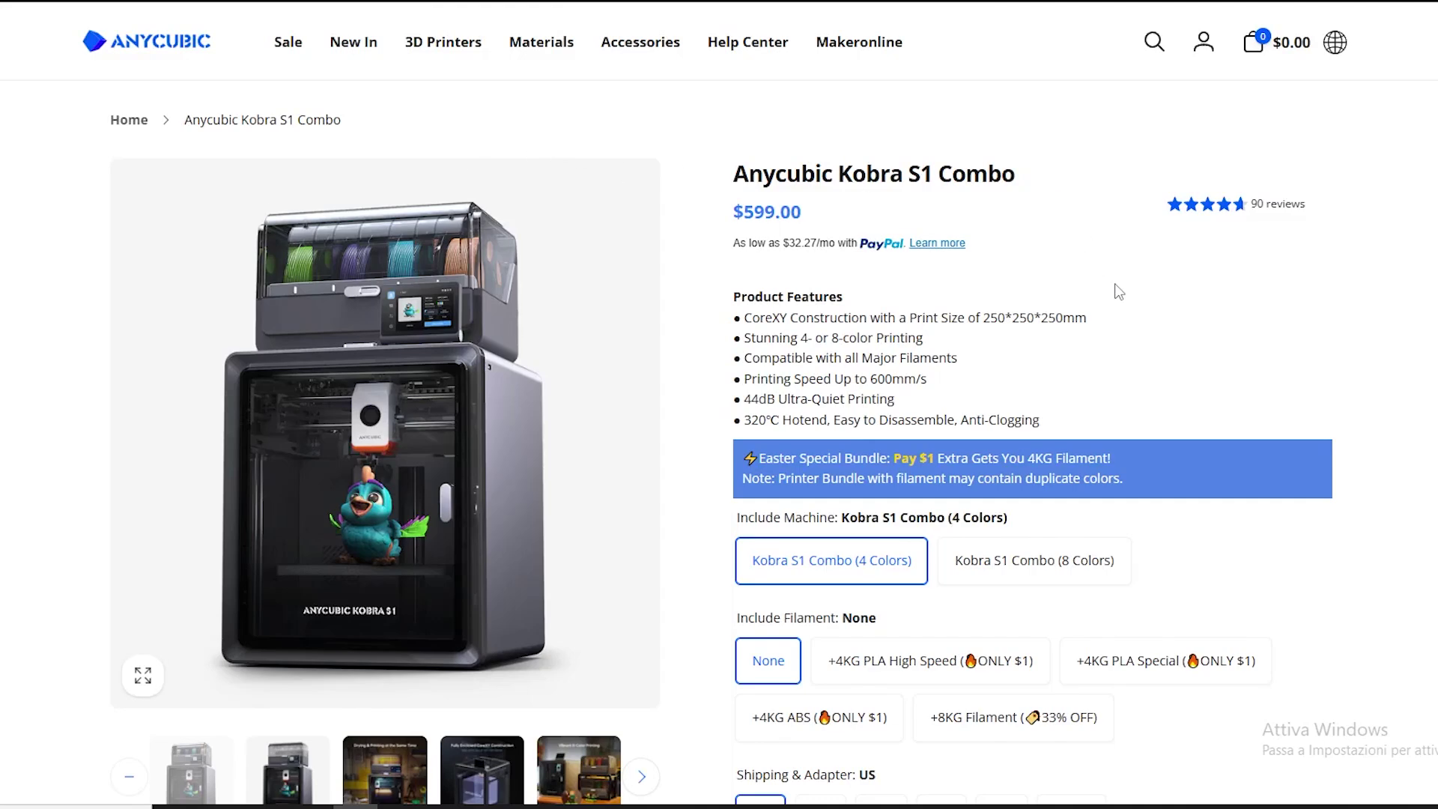
Scroll past the Specification block to the speed, temperature, nozzle and axis rows of the specs.
{"action": "scroll", "coordinate": [1119, 292], "scroll_direction": "down", "scroll_amount": 15}
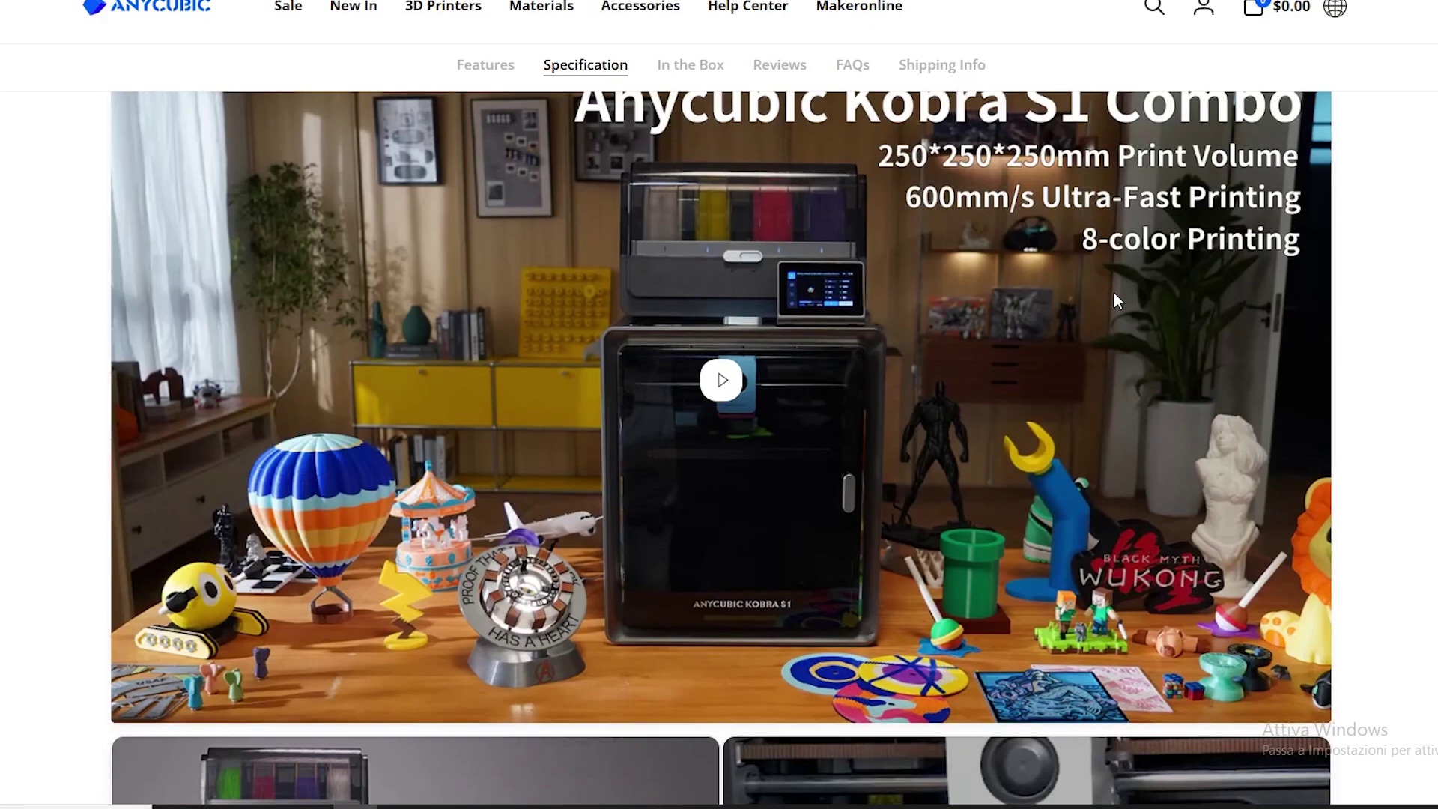
{"action": "scroll", "coordinate": [1113, 296], "scroll_direction": "down", "scroll_amount": 20}
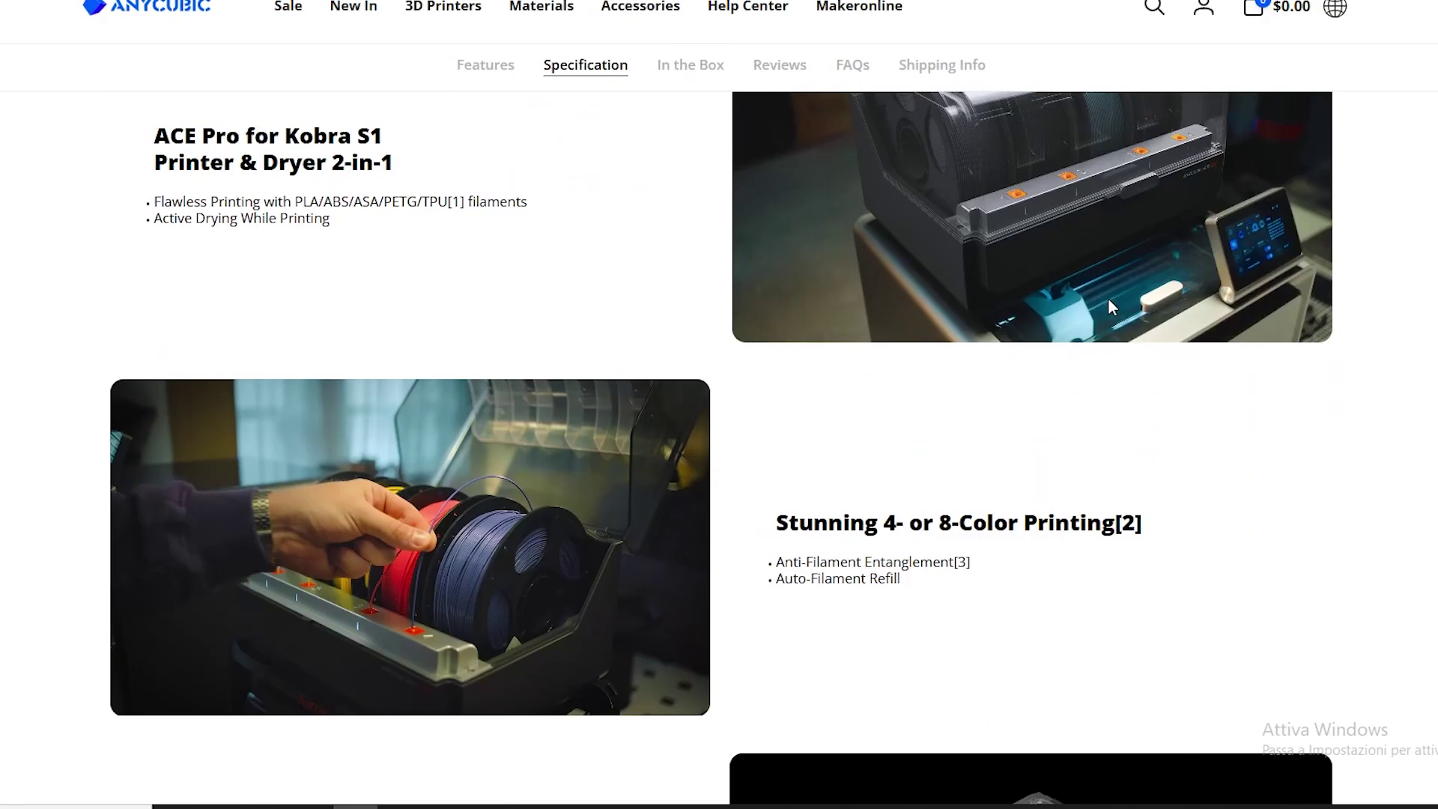
{"action": "scroll", "coordinate": [1108, 307], "scroll_direction": "down", "scroll_amount": 20}
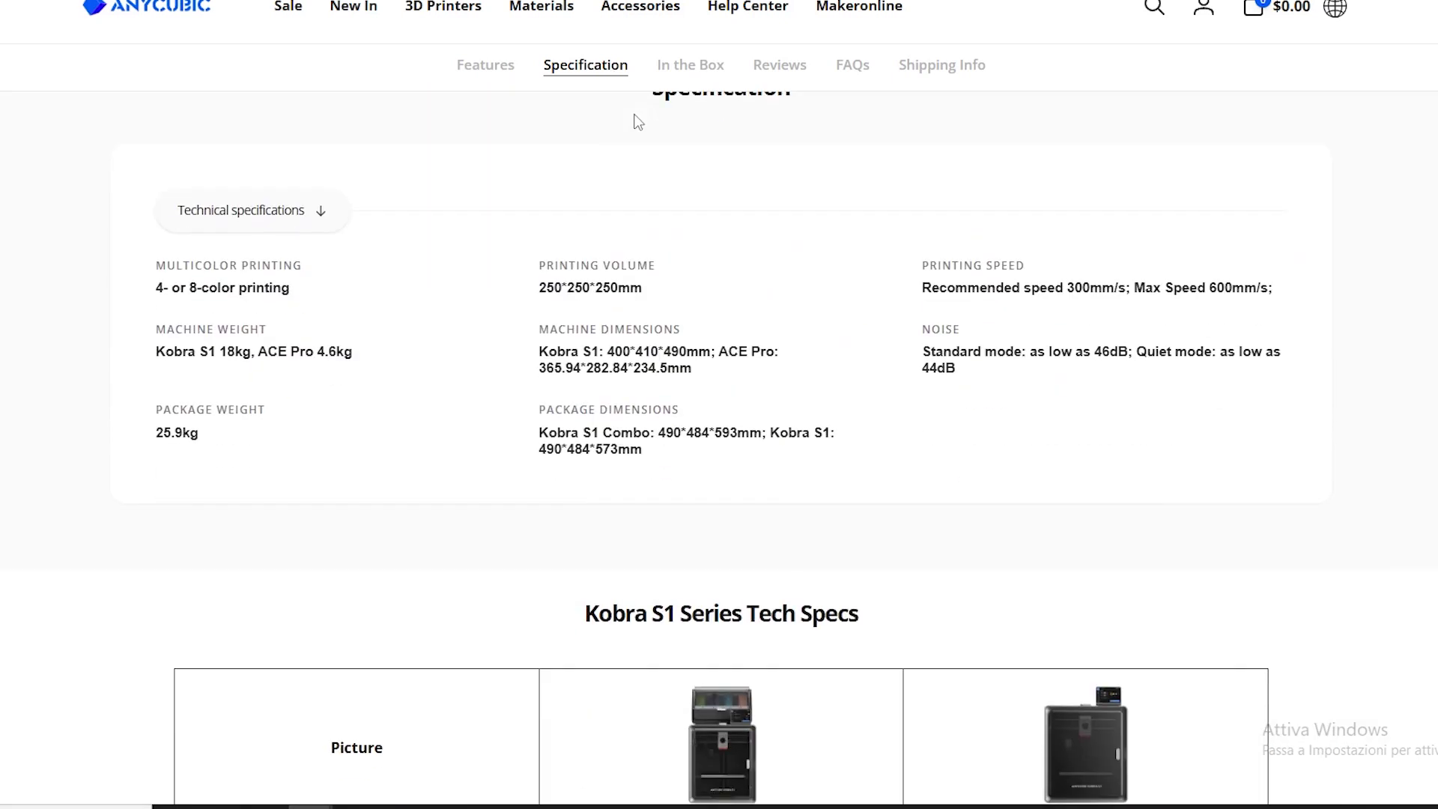
{"action": "scroll", "coordinate": [449, 340], "scroll_direction": "down", "scroll_amount": 2}
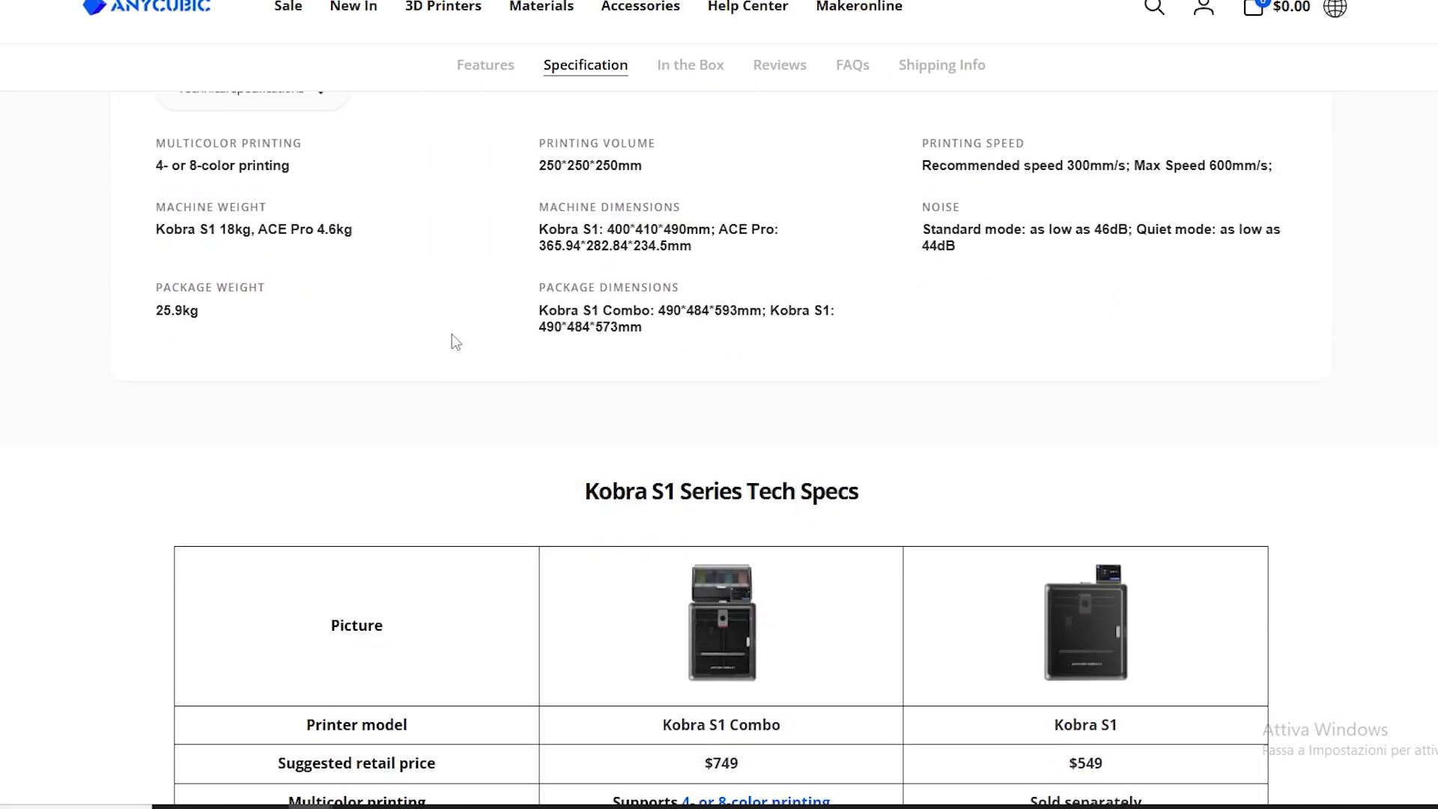
{"action": "scroll", "coordinate": [456, 342], "scroll_direction": "down", "scroll_amount": 12}
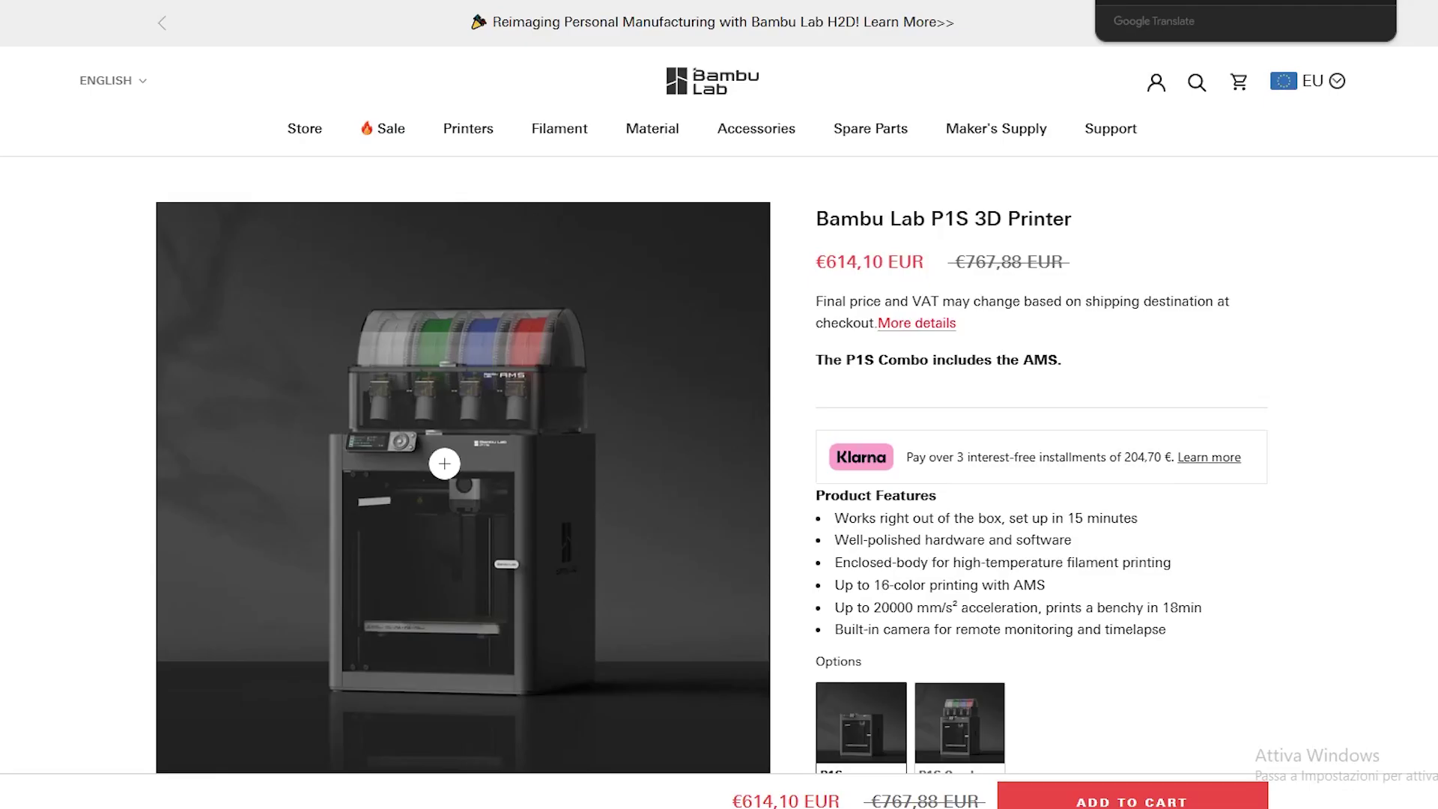
Highlight the Bambu Lab P1S title and its max hot end and build plate temperatures.
{"action": "left_click_drag", "start_coordinate": [1079, 221], "coordinate": [816, 218]}
{"action": "left_click", "coordinate": [1163, 389]}
{"action": "scroll", "coordinate": [1146, 397], "scroll_direction": "down", "scroll_amount": 20}
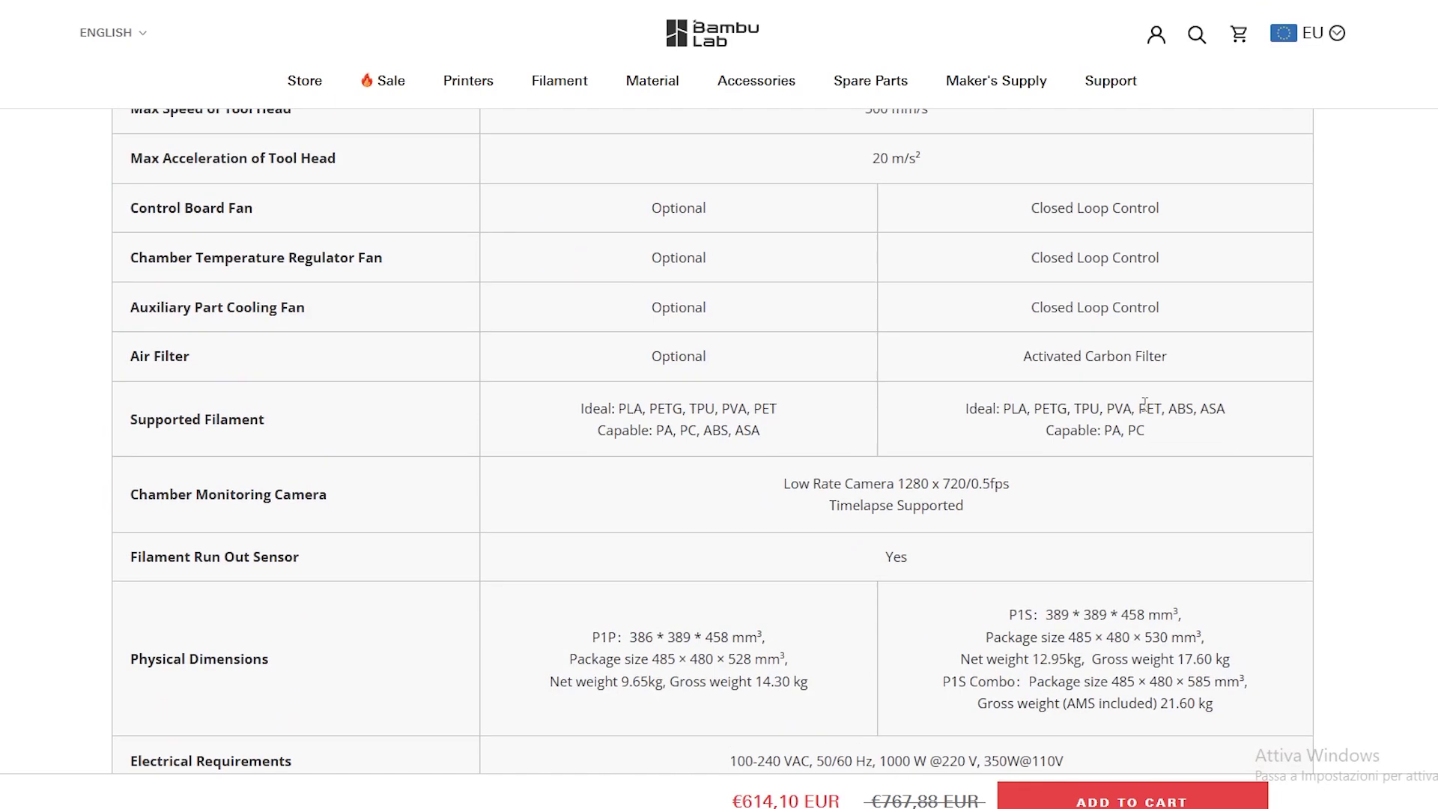
{"action": "scroll", "coordinate": [1144, 403], "scroll_direction": "up", "scroll_amount": 6}
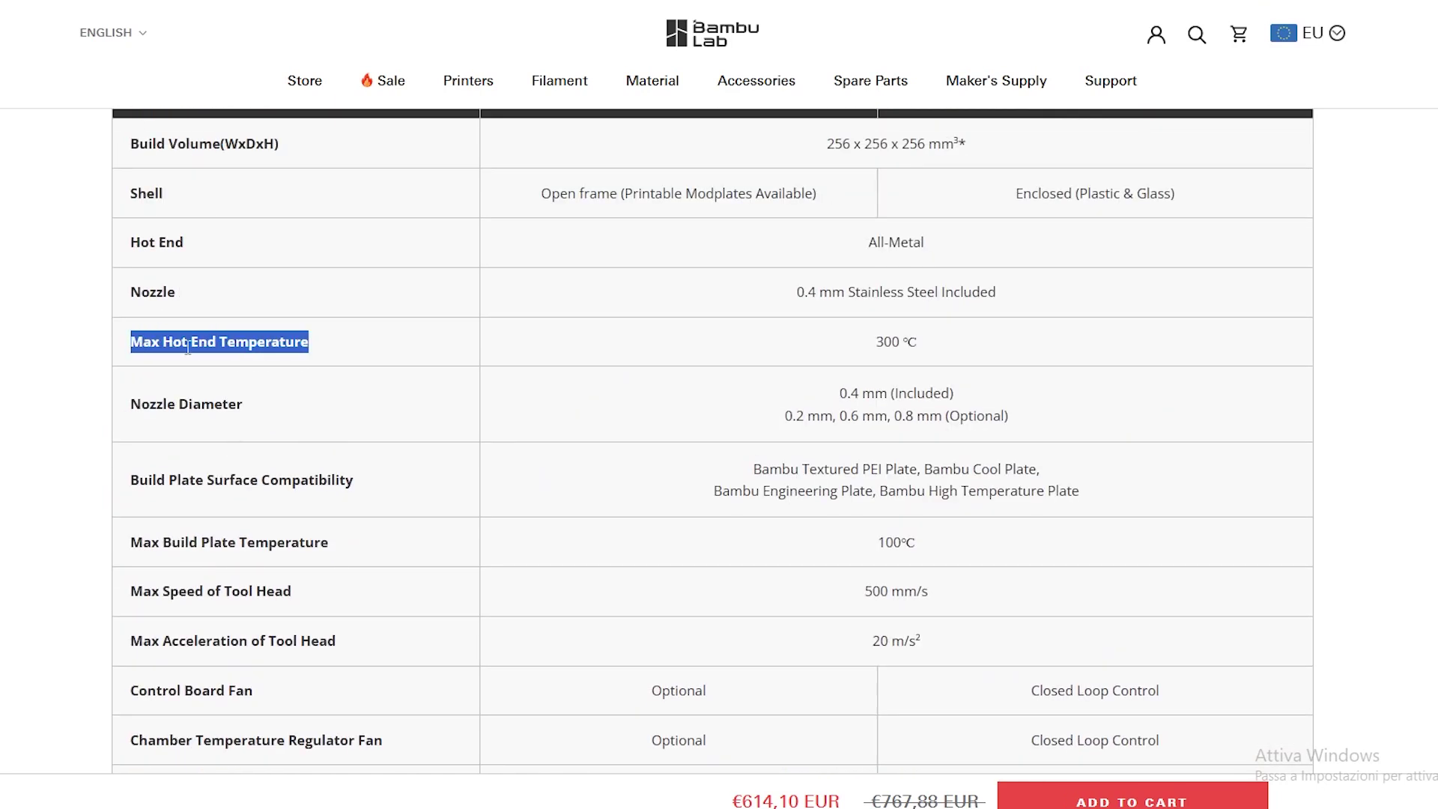
{"action": "left_click_drag", "start_coordinate": [920, 341], "coordinate": [878, 339]}
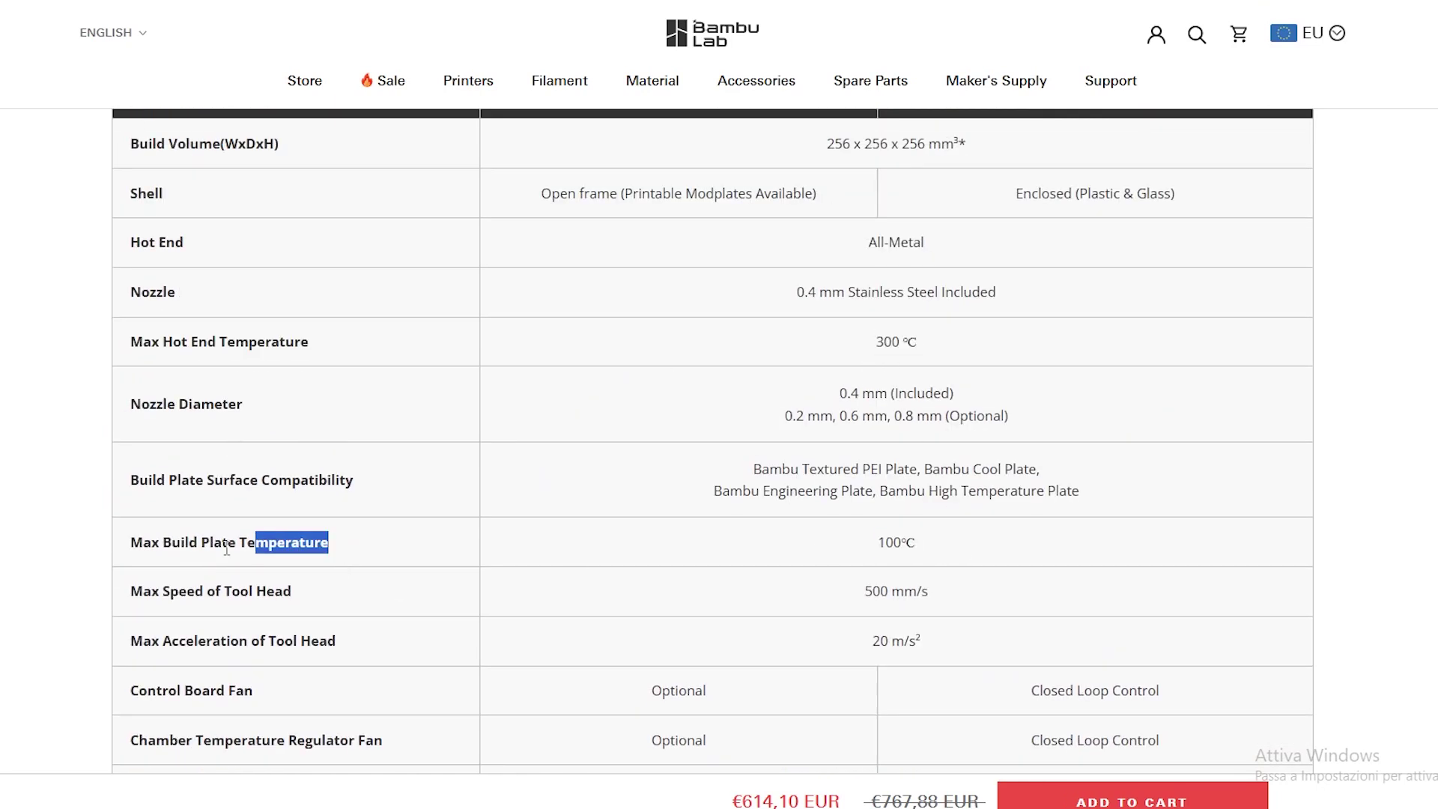
{"action": "left_click_drag", "start_coordinate": [227, 549], "coordinate": [134, 538]}
{"action": "left_click", "coordinate": [138, 532]}
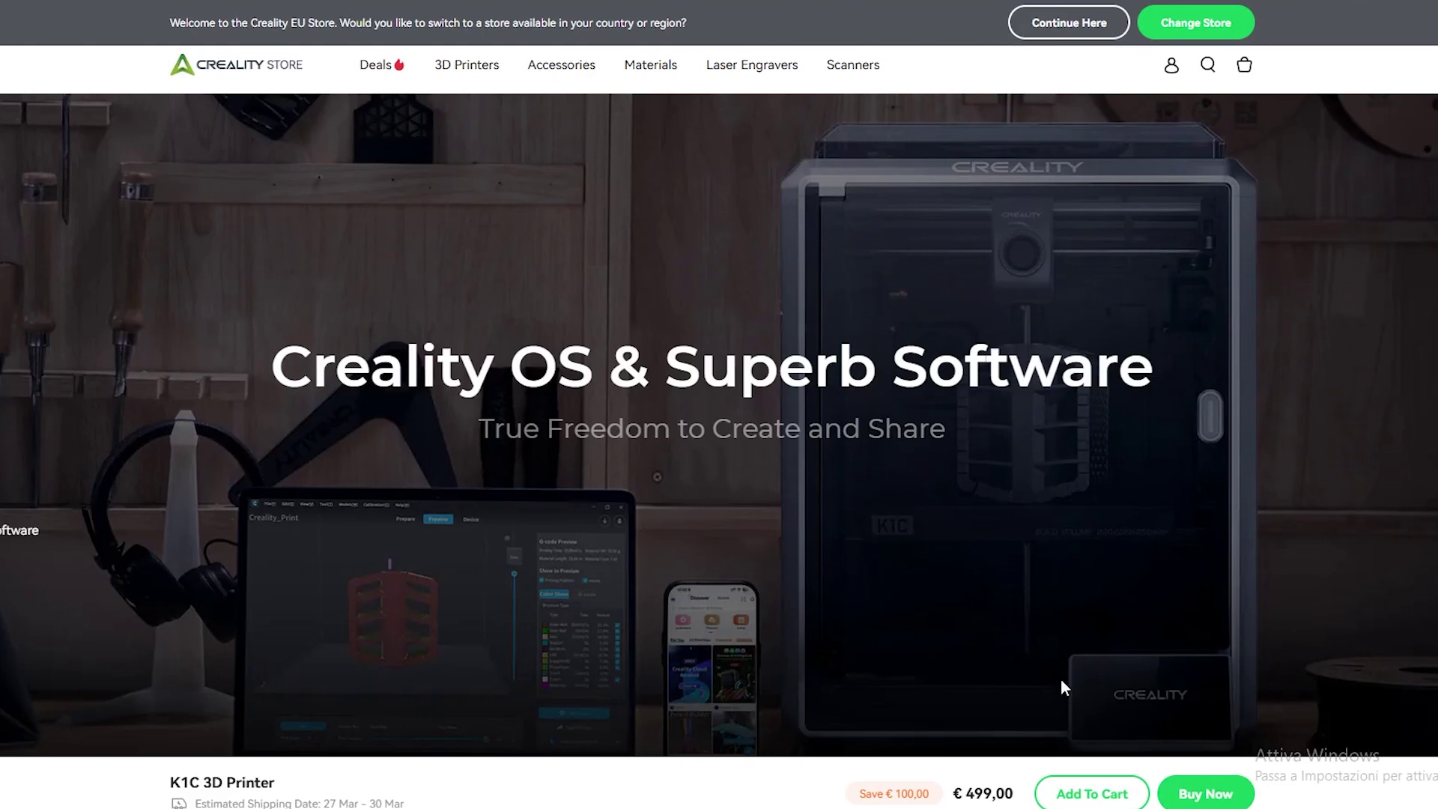
Scroll the Creality K1C page to Specifications and highlight its nozzle and heatbed temperatures.
{"action": "scroll", "coordinate": [1029, 554], "scroll_direction": "down", "scroll_amount": 20}
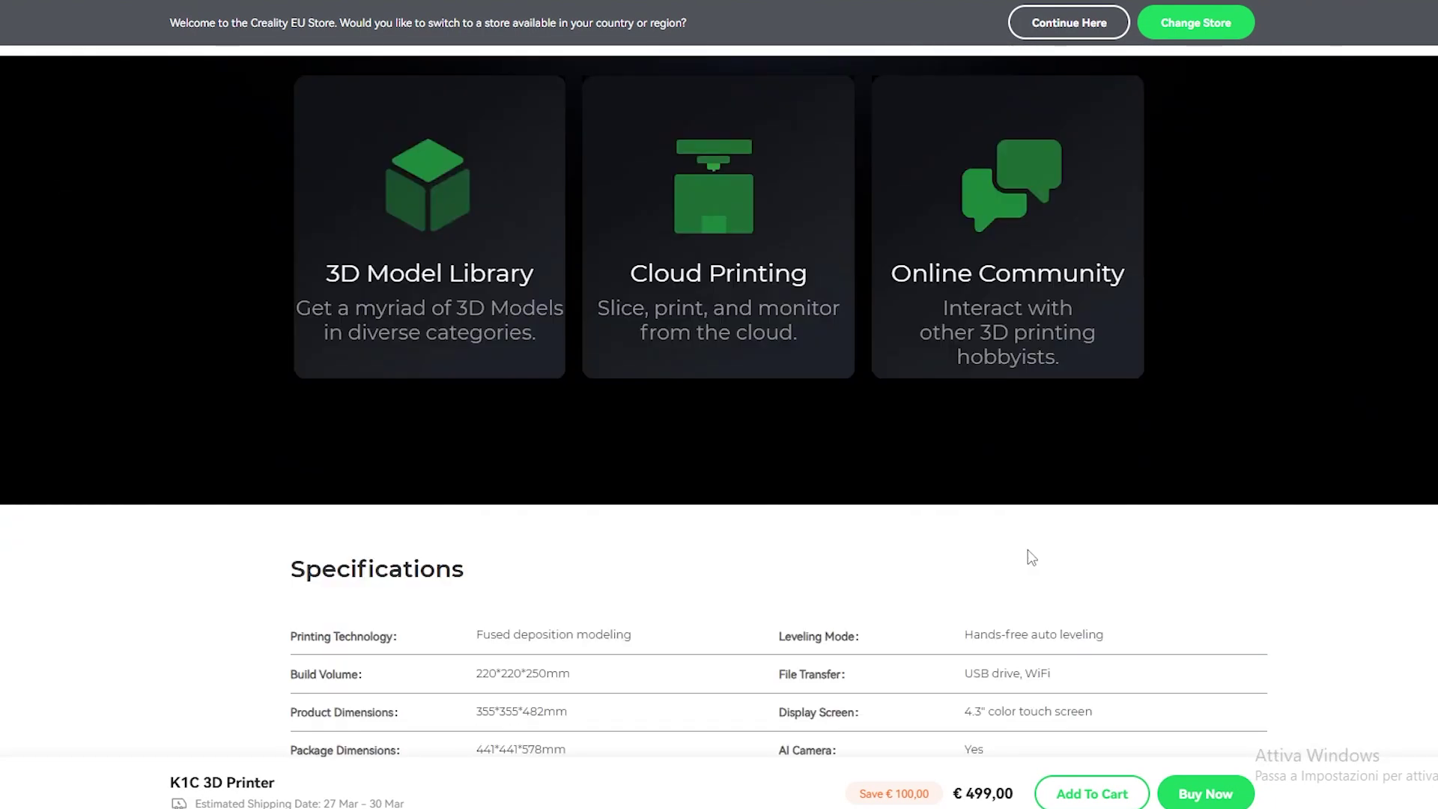
{"action": "scroll", "coordinate": [537, 680], "scroll_direction": "up", "scroll_amount": 2}
{"action": "scroll", "coordinate": [505, 578], "scroll_direction": "down", "scroll_amount": 2}
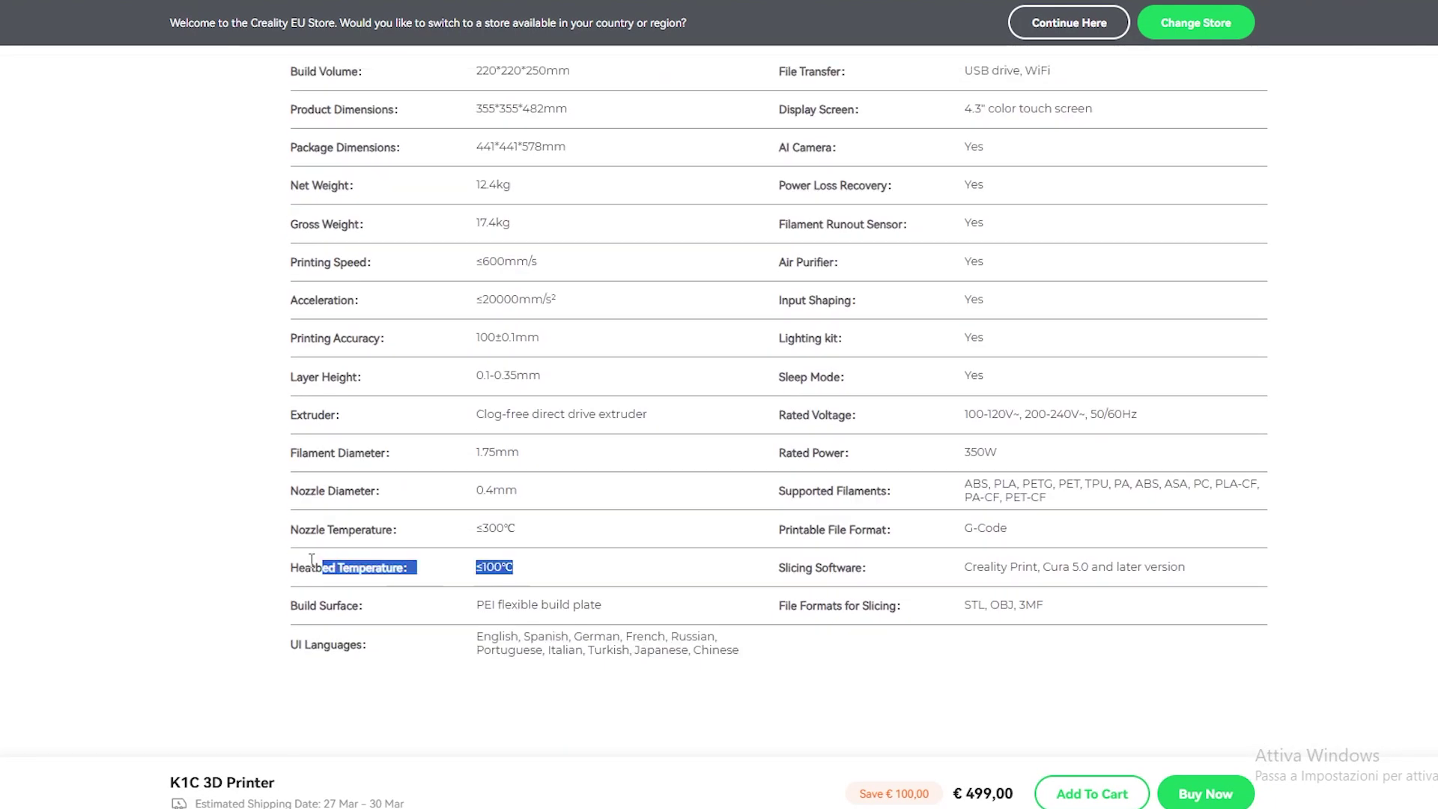
{"action": "left_click_drag", "start_coordinate": [311, 561], "coordinate": [301, 529]}
{"action": "left_click", "coordinate": [524, 544]}
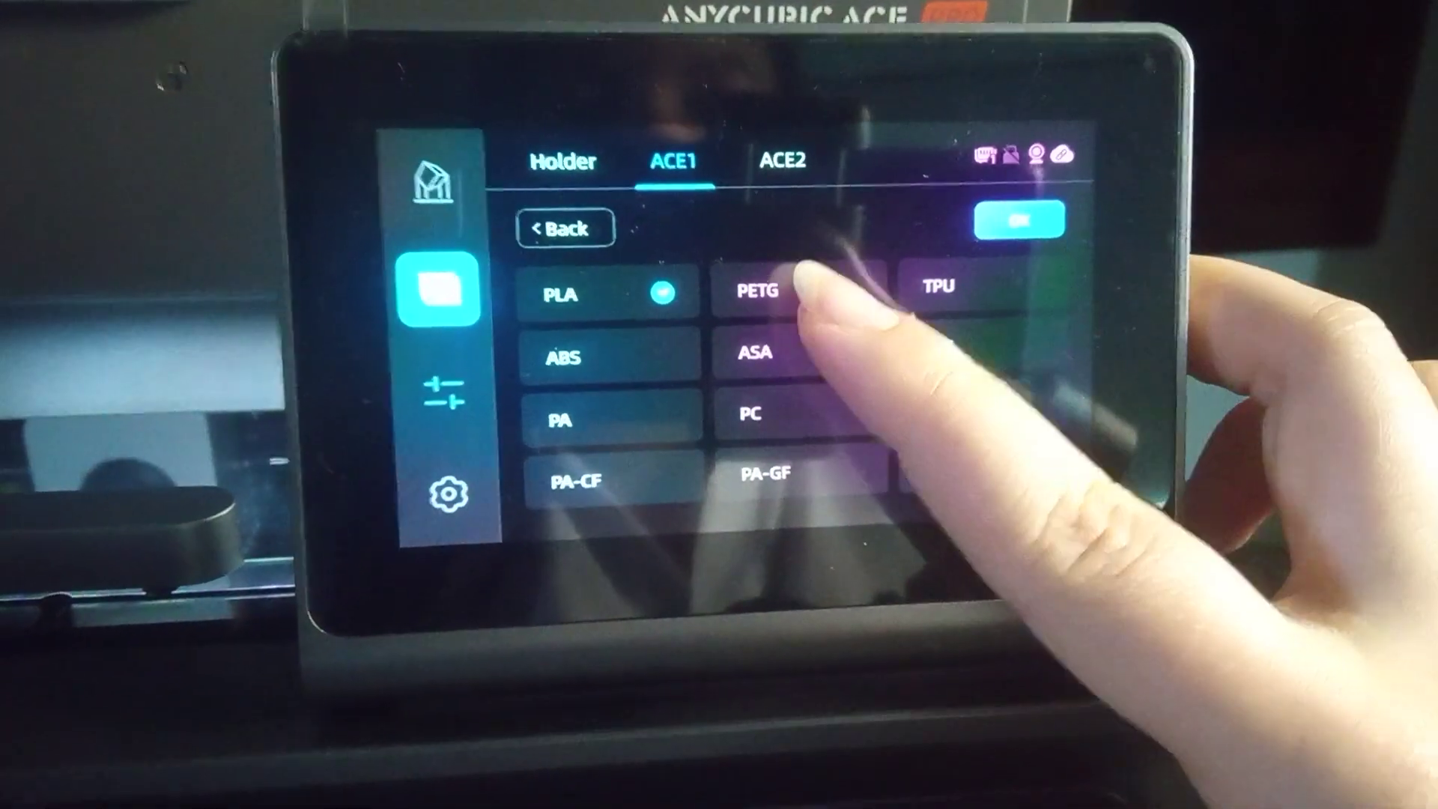
Set ACE1 slot 1's material to ASA, replacing an initial PETG choice.
{"action": "left_click", "coordinate": [794, 283]}
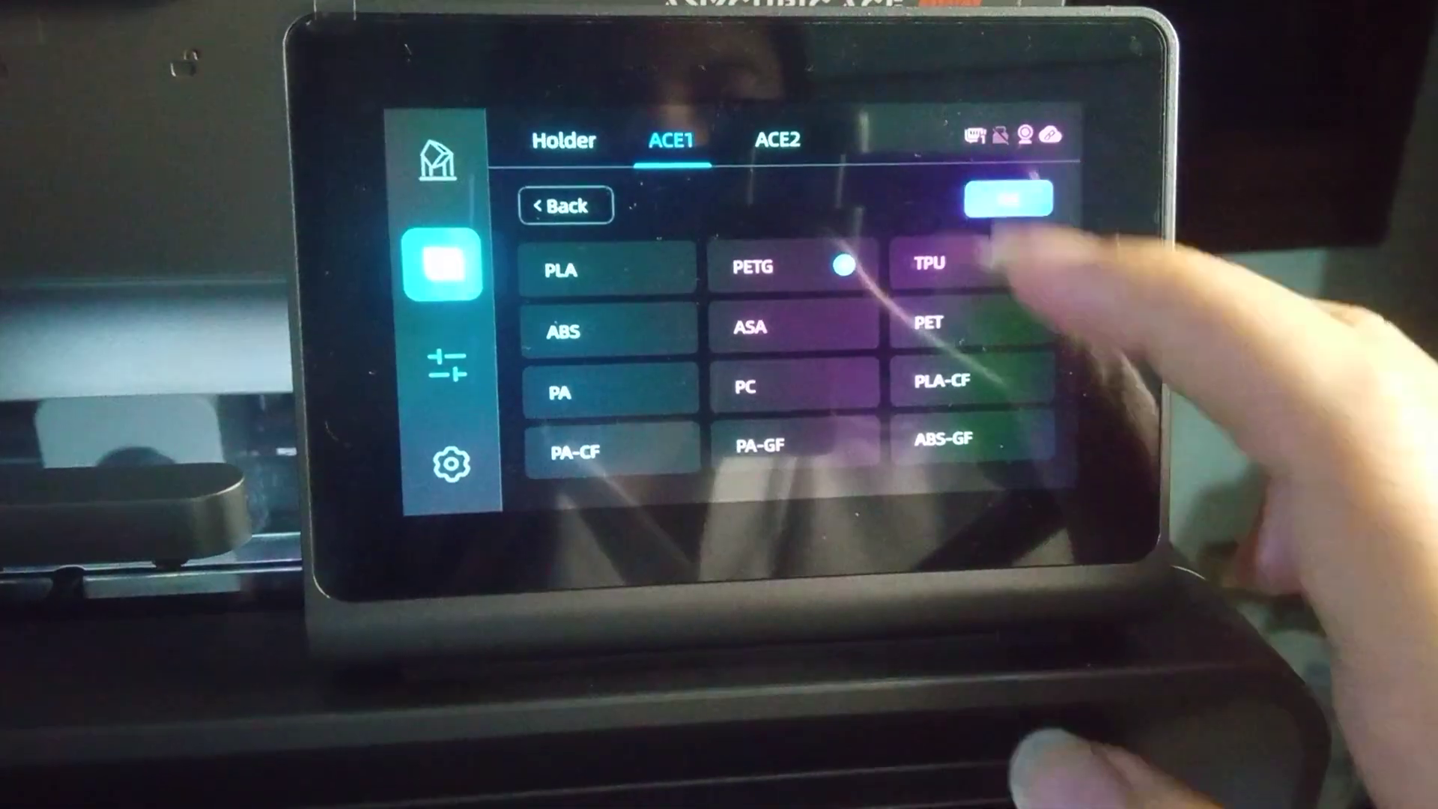
{"action": "left_click", "coordinate": [1015, 228]}
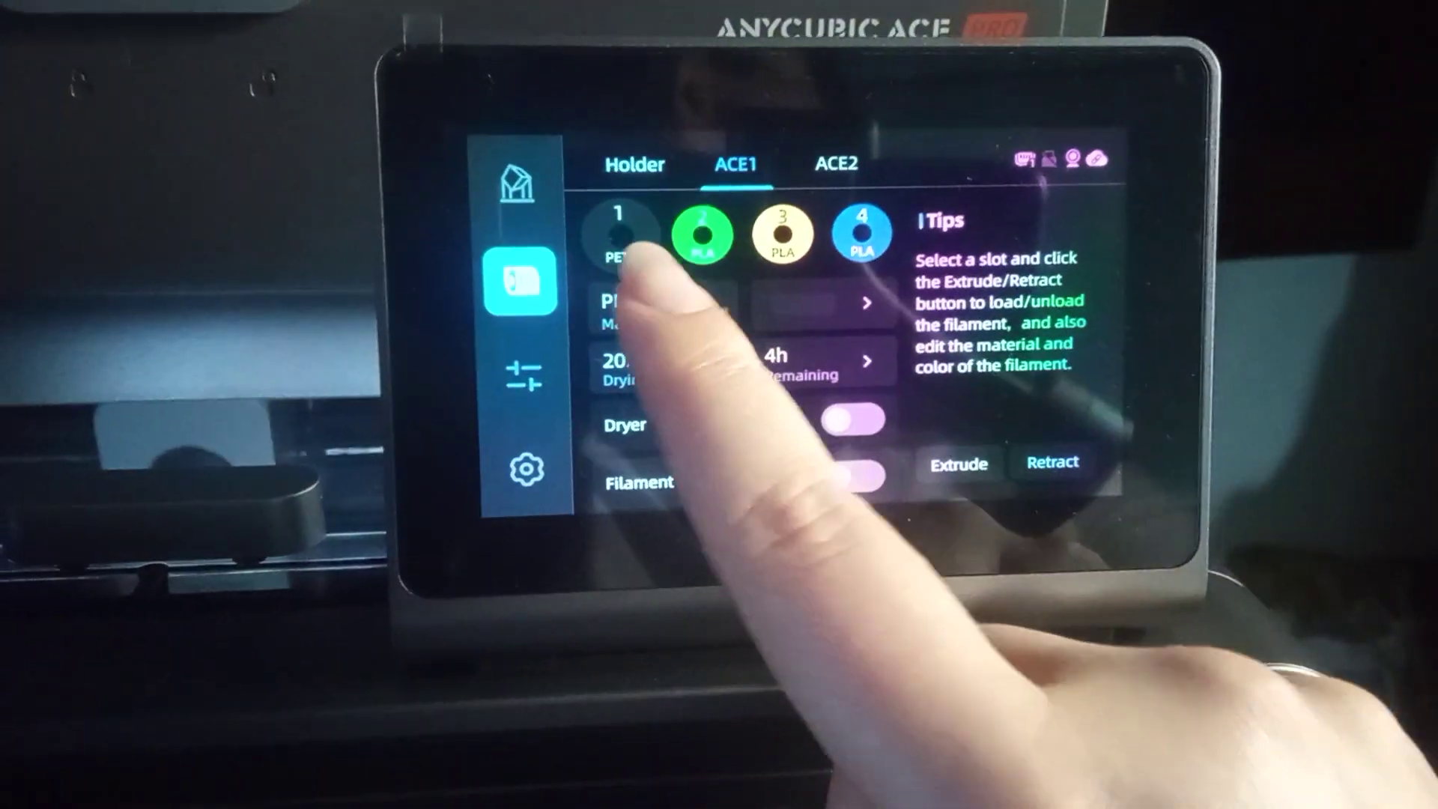
{"action": "left_click", "coordinate": [607, 311]}
{"action": "left_click", "coordinate": [644, 203]}
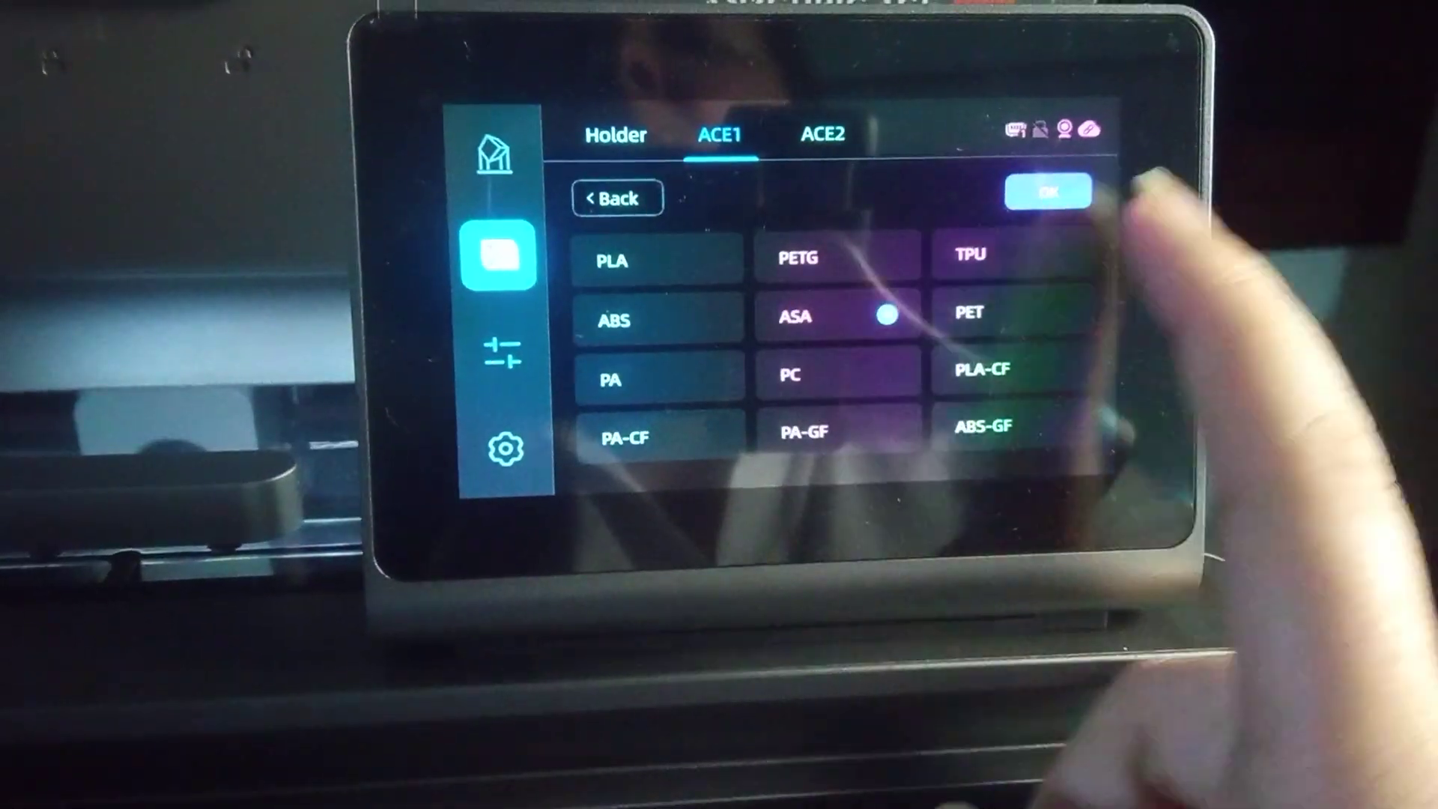
{"action": "left_click", "coordinate": [1049, 192]}
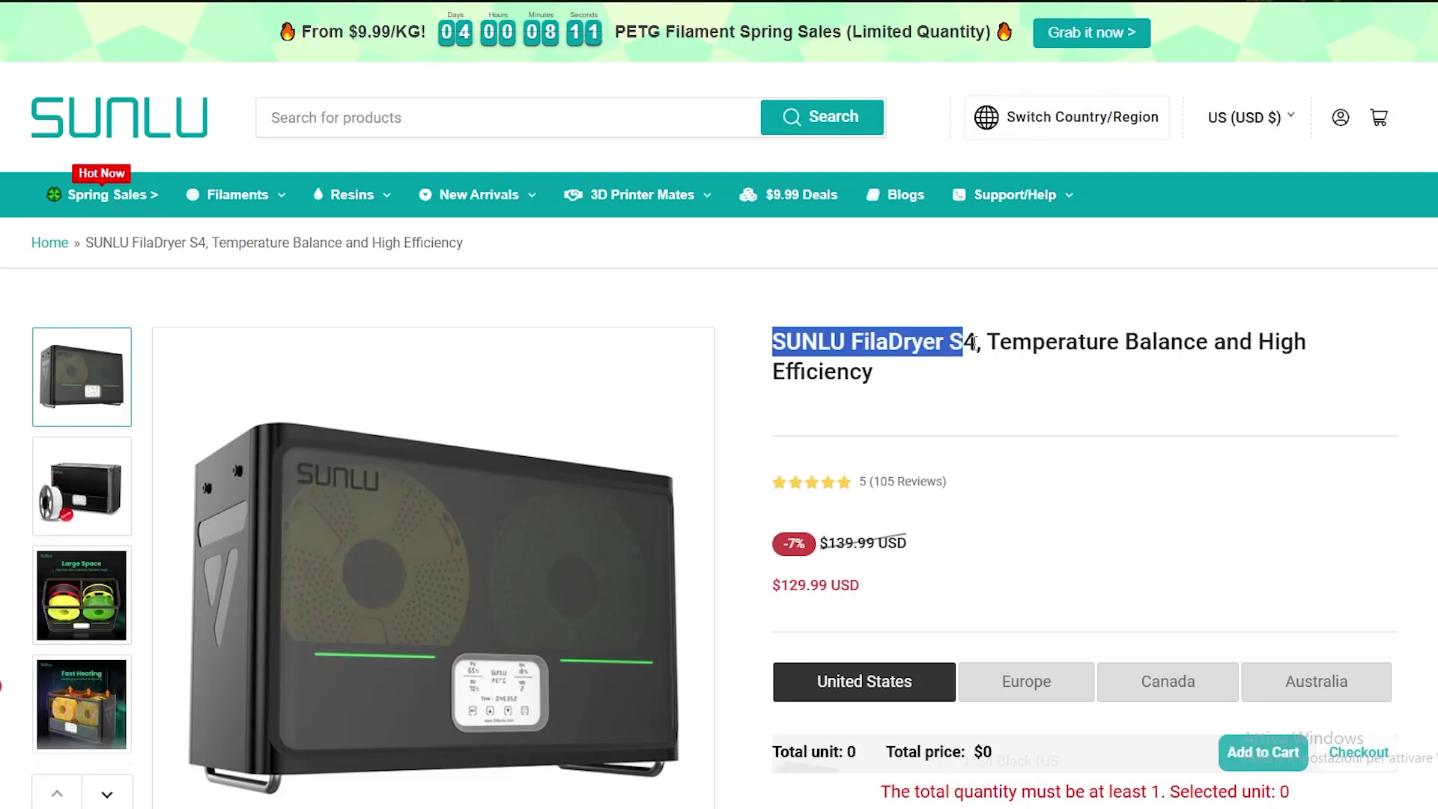
Scroll the FilaDryer S4 page to its variant list and clear the old-price highlight.
{"action": "scroll", "coordinate": [945, 415], "scroll_direction": "down", "scroll_amount": 3}
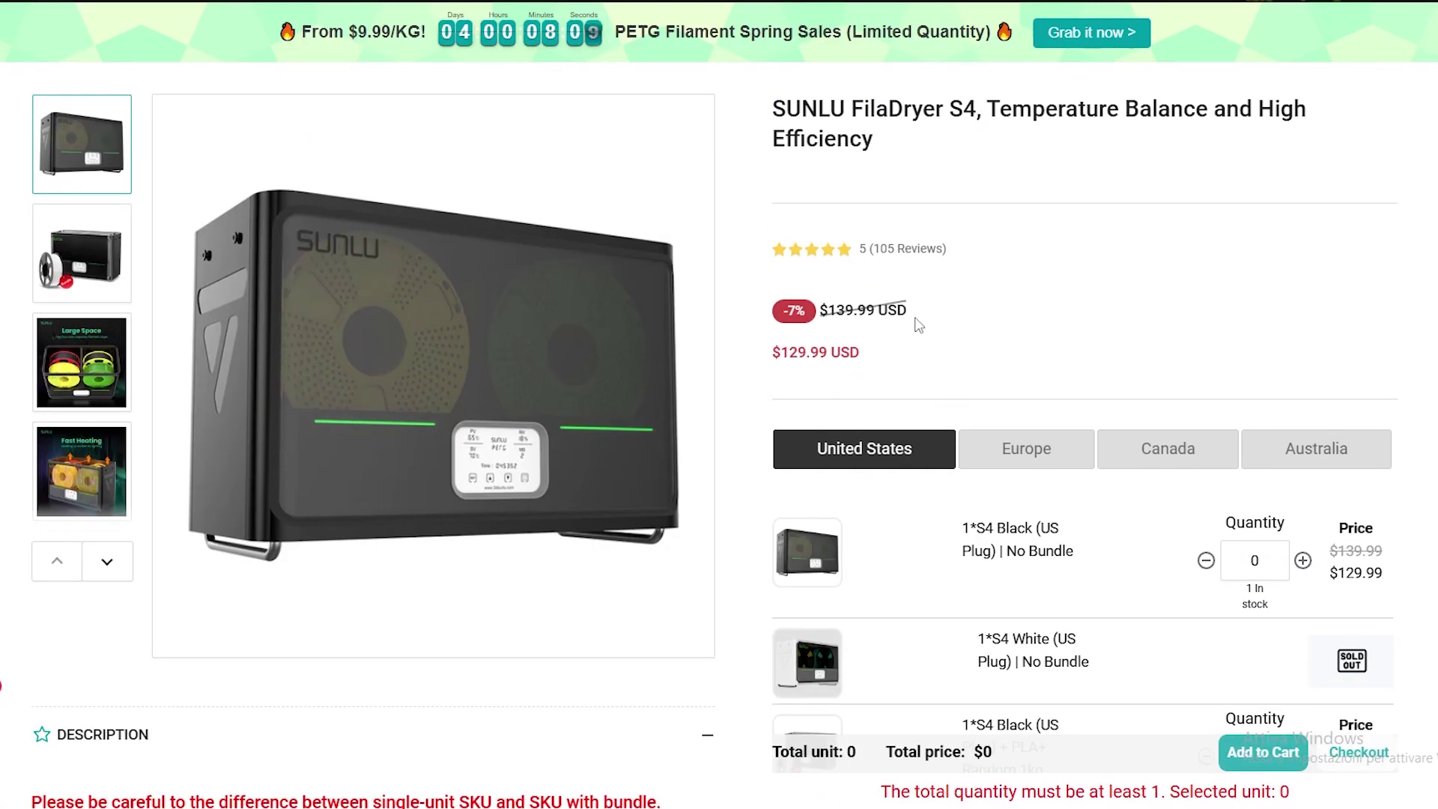
{"action": "left_click", "coordinate": [886, 342]}
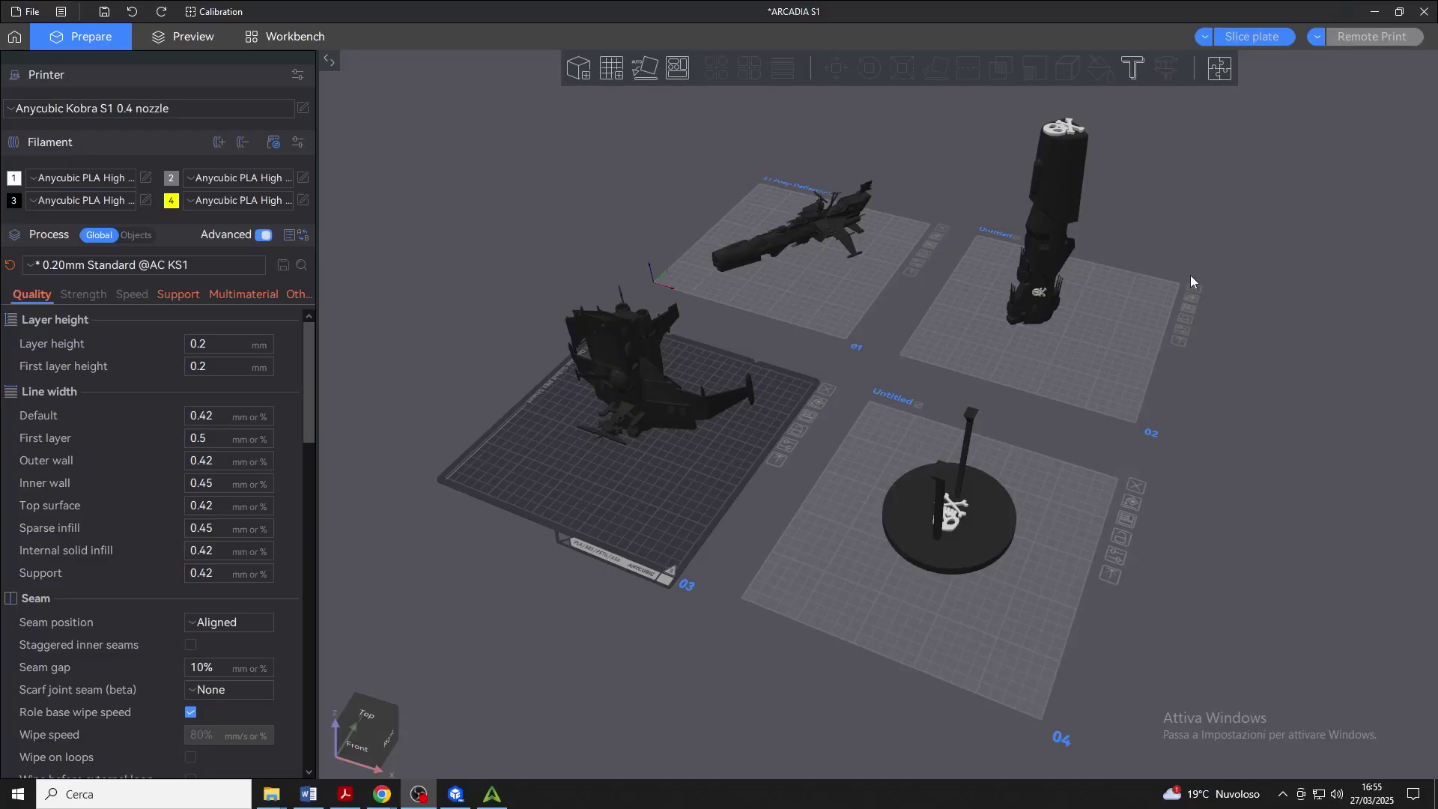
{"action": "left_click", "coordinate": [1066, 191]}
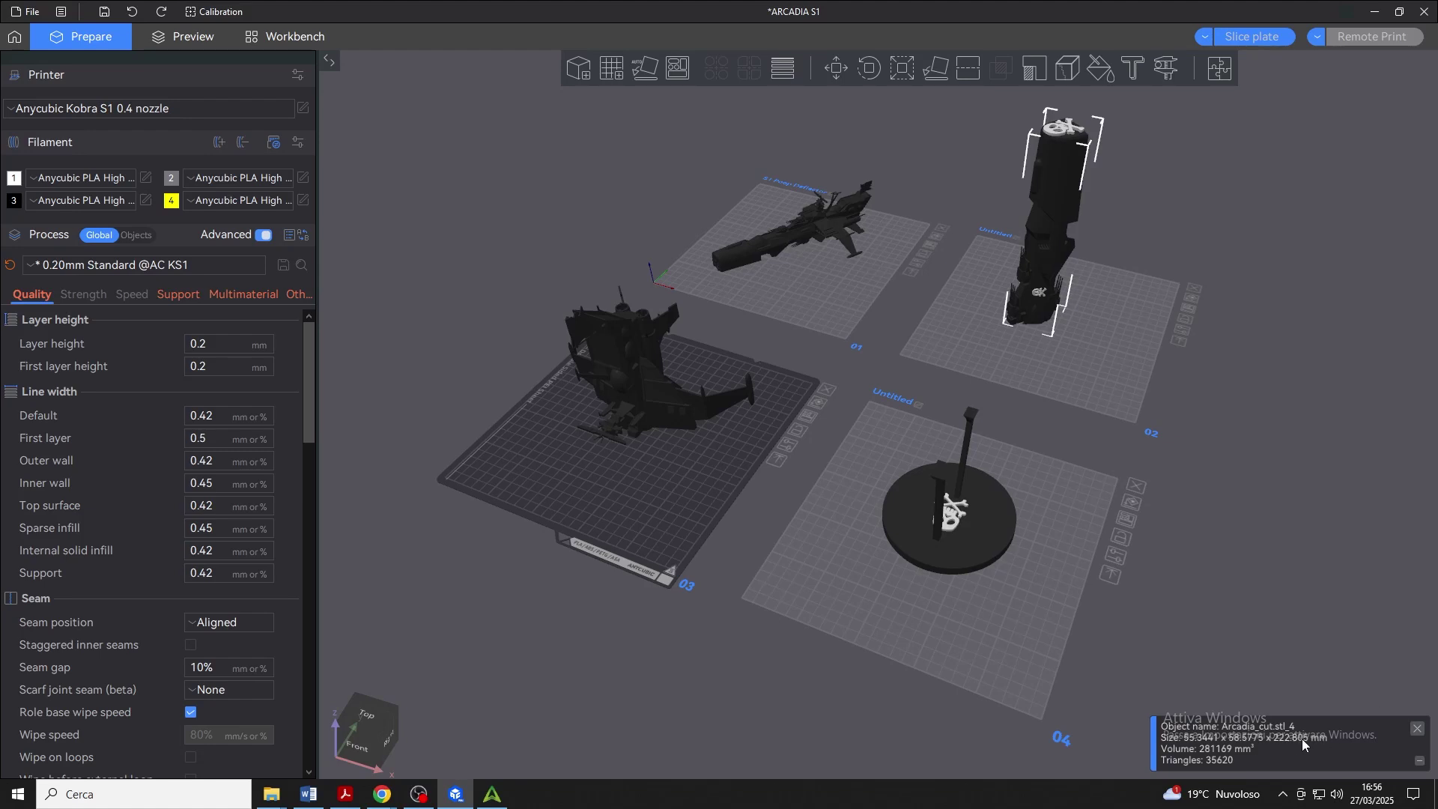
{"action": "left_click", "coordinate": [904, 71]}
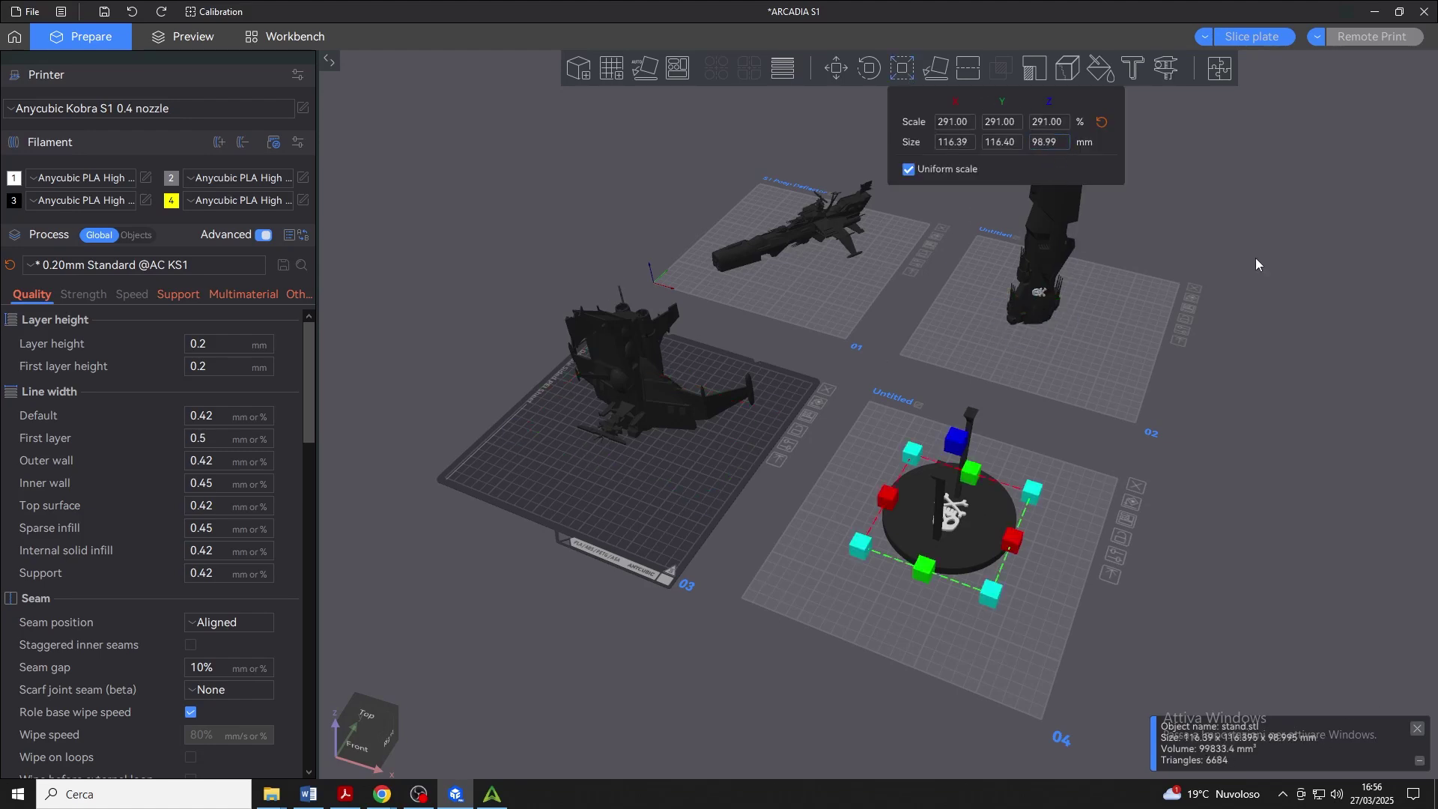
{"action": "left_click_drag", "start_coordinate": [1256, 257], "coordinate": [1127, 397]}
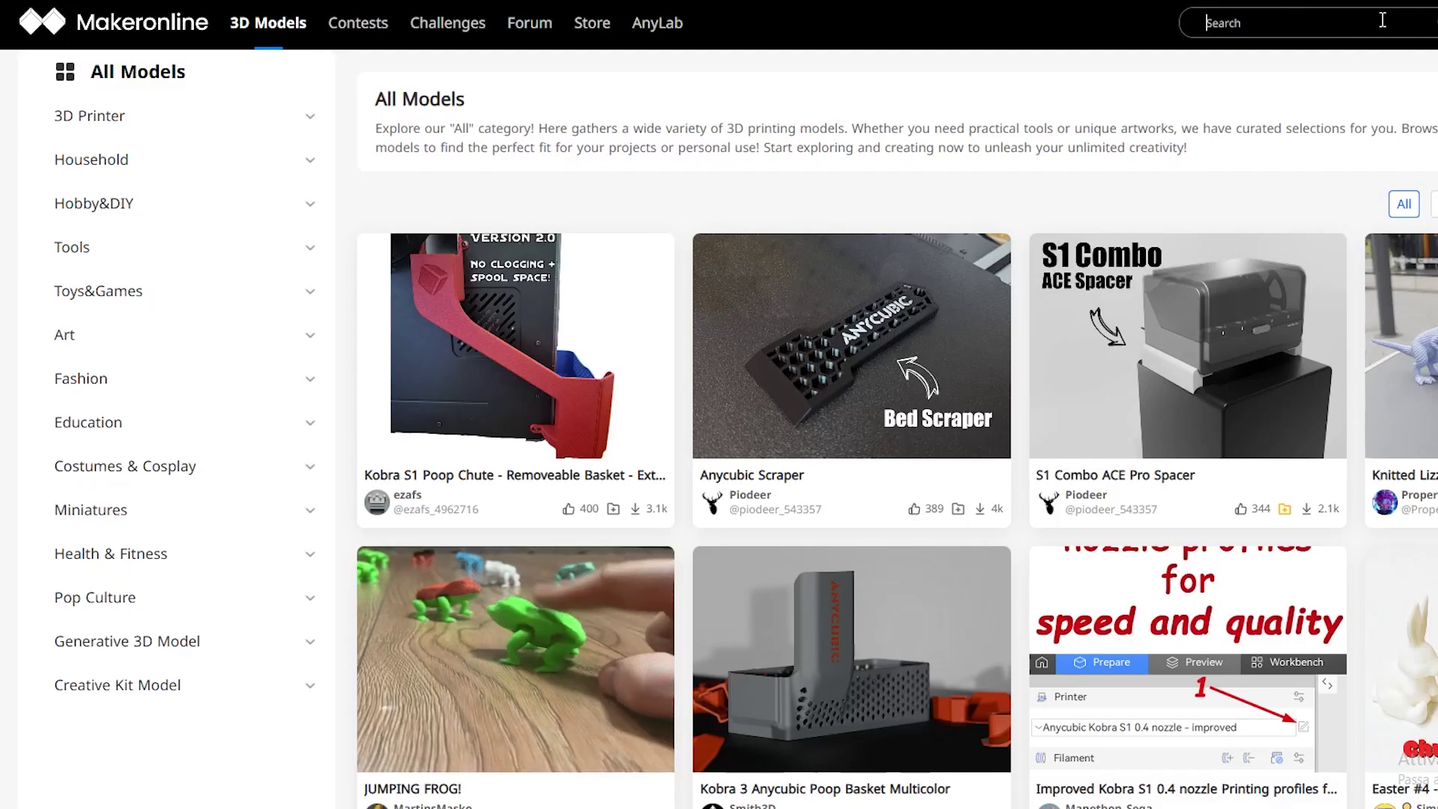
Search the Makeronline library for 's1' and open the Kobra S1 Scraper model page.
{"action": "type", "text": "s1"}
{"action": "key", "text": "Return"}
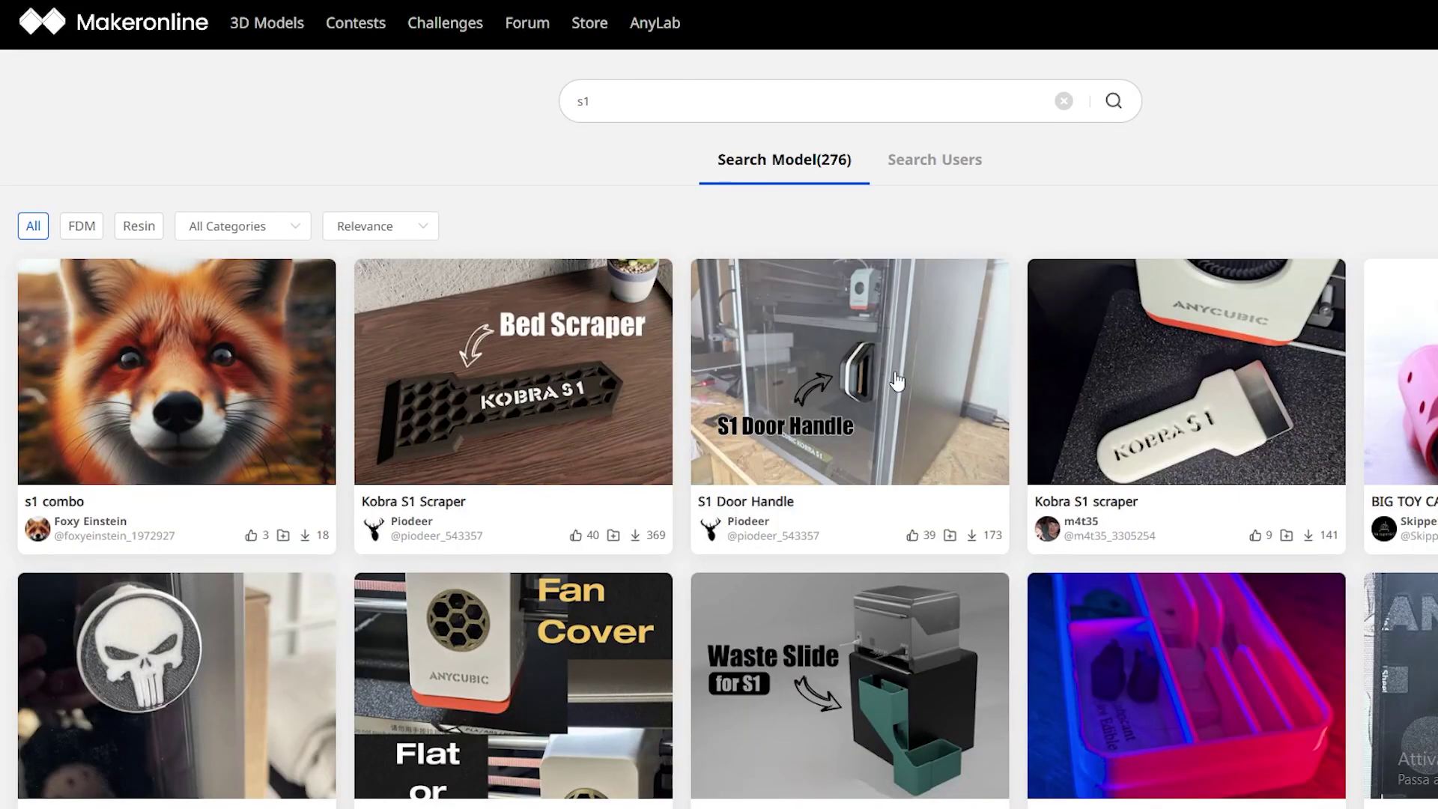
{"action": "scroll", "coordinate": [896, 381], "scroll_direction": "down", "scroll_amount": 10}
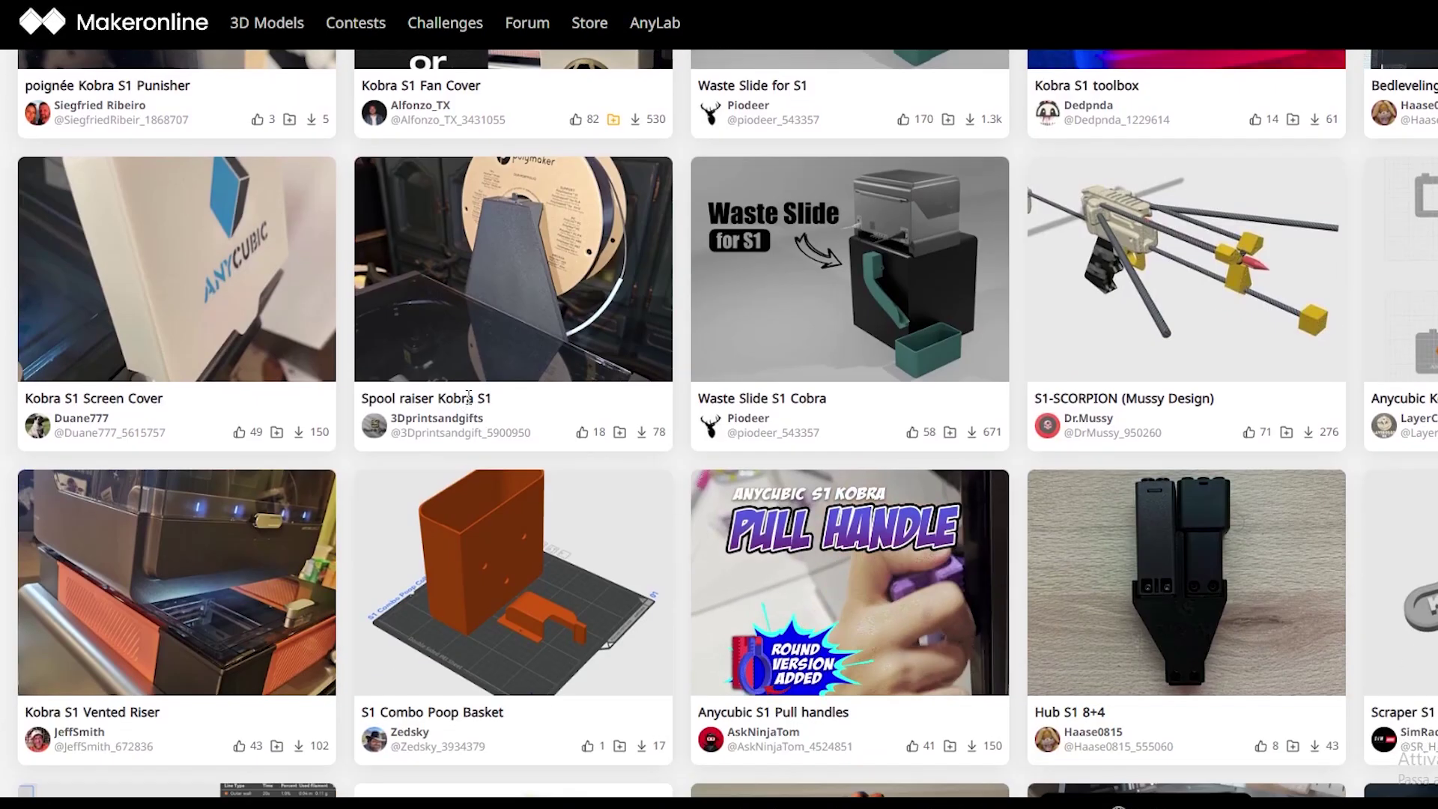
{"action": "left_click", "coordinate": [896, 382]}
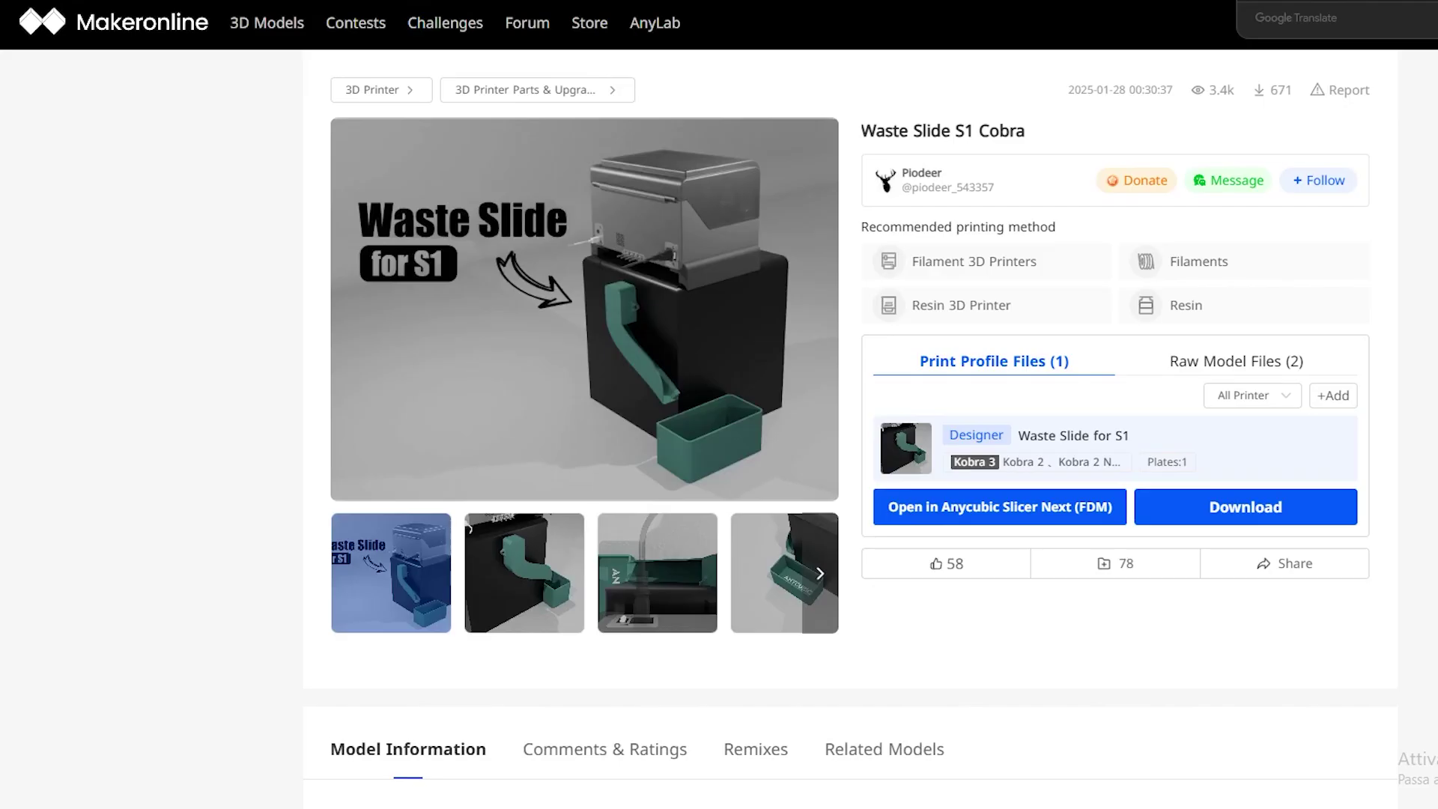
{"action": "key", "text": "alt+Left"}
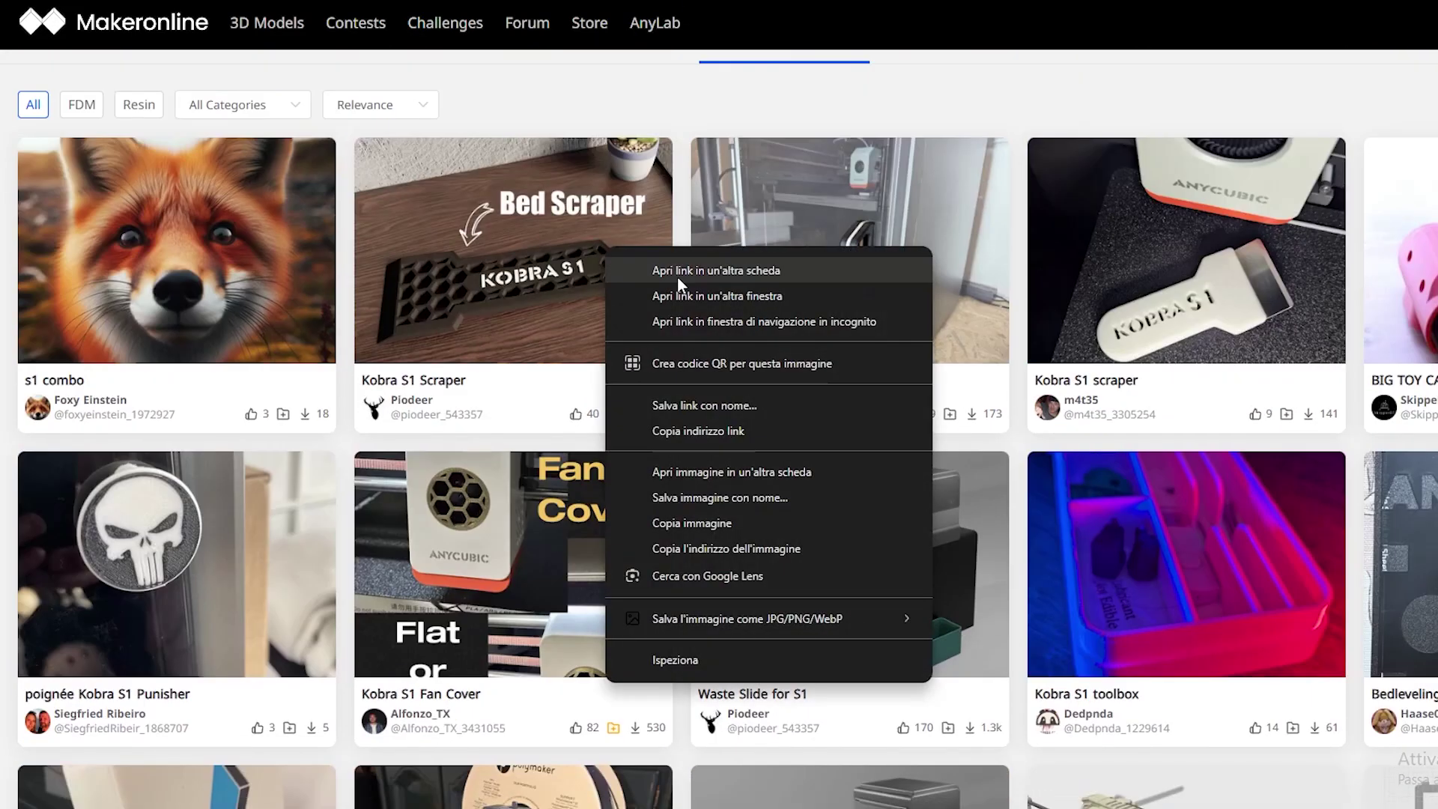
{"action": "left_click", "coordinate": [677, 277]}
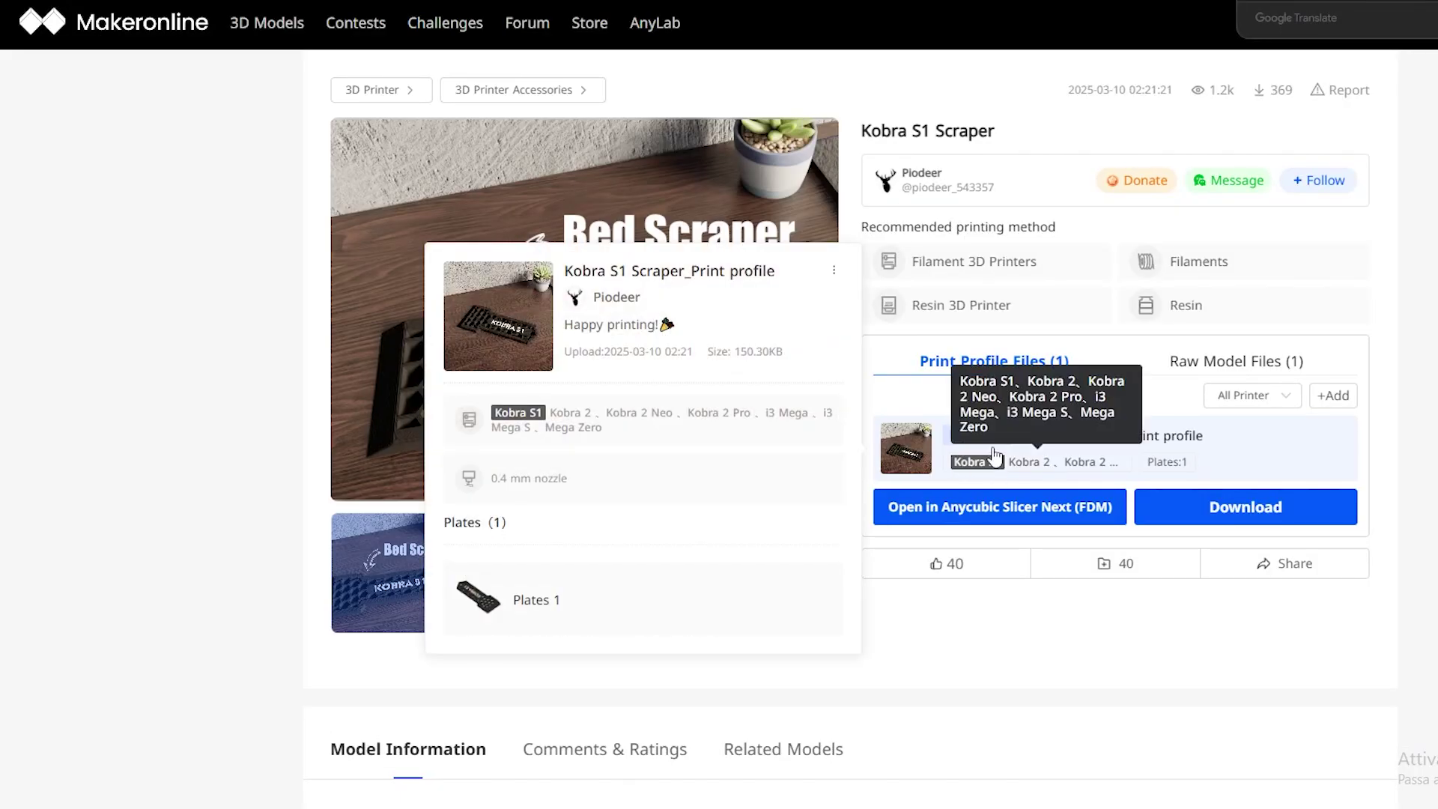
Send the Scraper profile to Anycubic Slicer Next, passing verification and discarding unsaved changes.
{"action": "left_click", "coordinate": [1002, 515]}
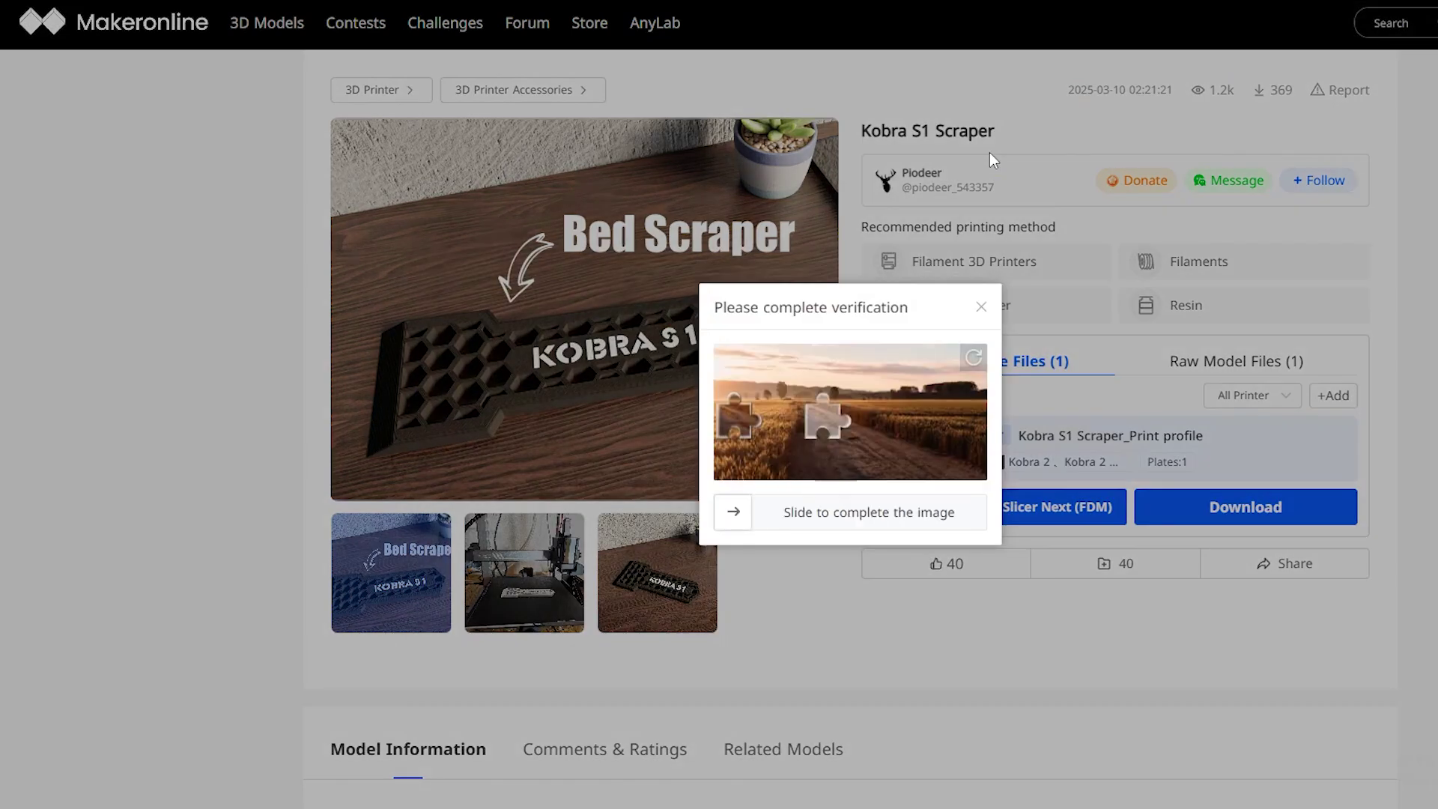
{"action": "left_click_drag", "start_coordinate": [732, 512], "coordinate": [843, 521]}
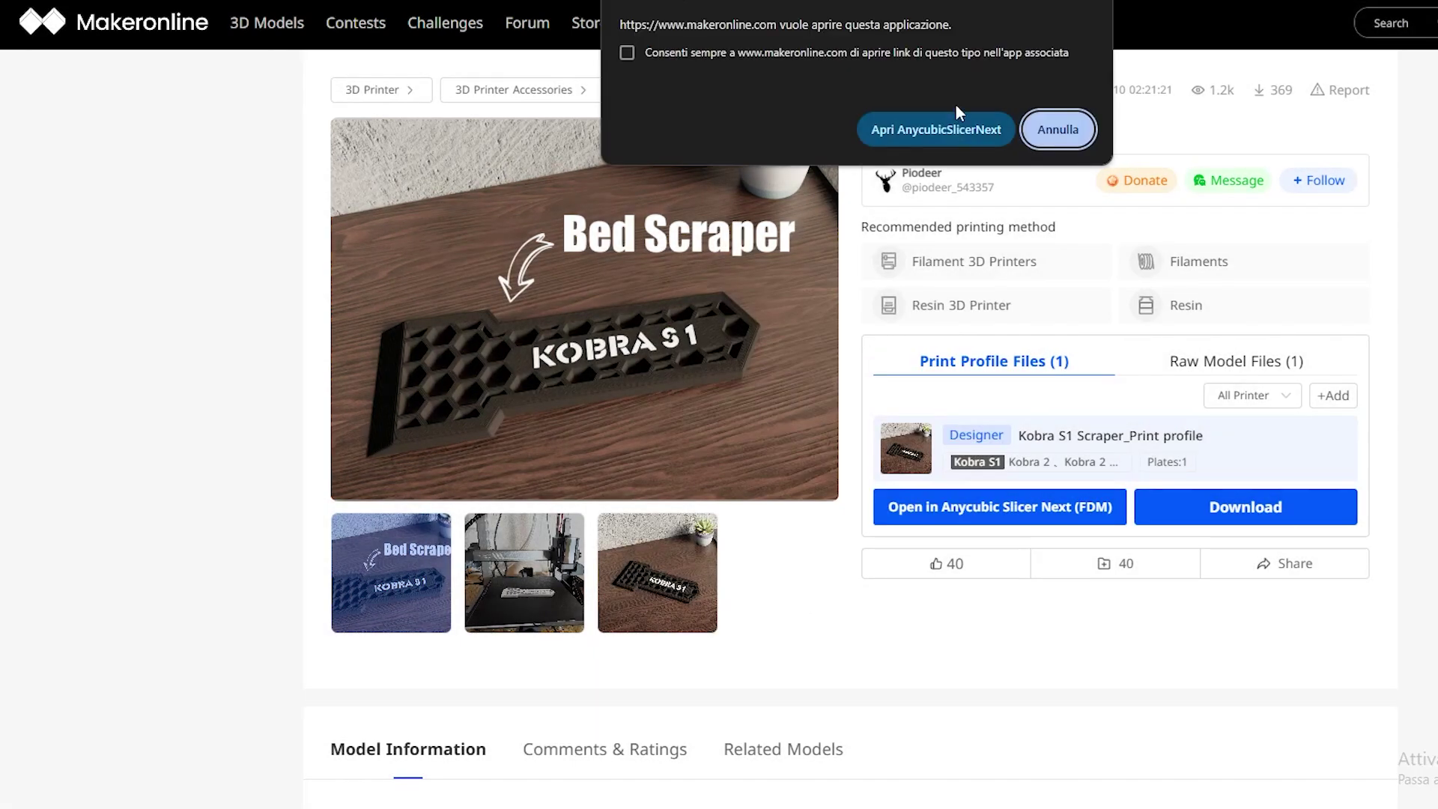
{"action": "left_click", "coordinate": [932, 128]}
{"action": "left_click", "coordinate": [914, 447]}
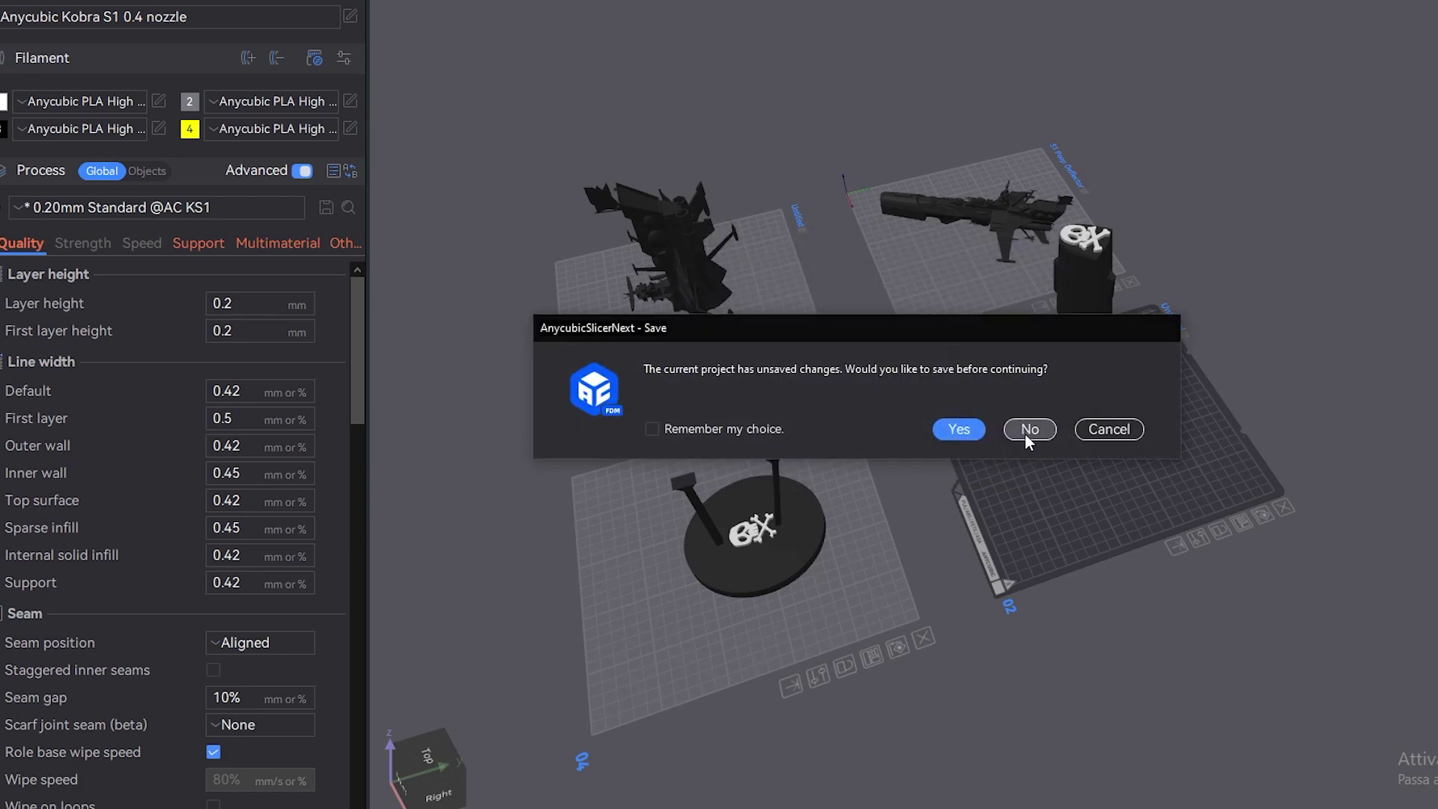
{"action": "left_click", "coordinate": [1023, 430]}
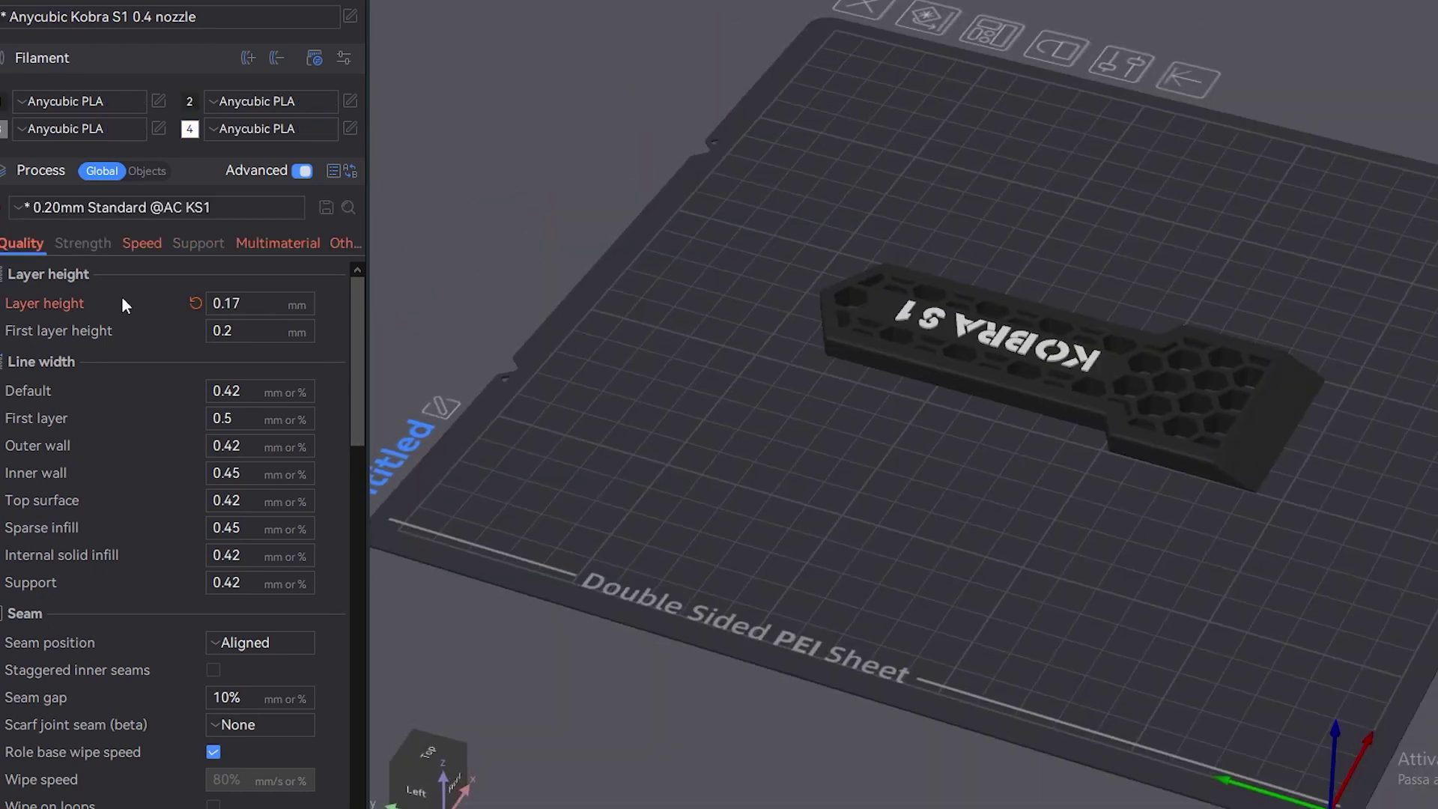
Review the Scraper profile's multimaterial, other and quality process settings.
{"action": "left_click", "coordinate": [278, 242]}
{"action": "left_click", "coordinate": [345, 242]}
{"action": "left_click", "coordinate": [22, 244]}
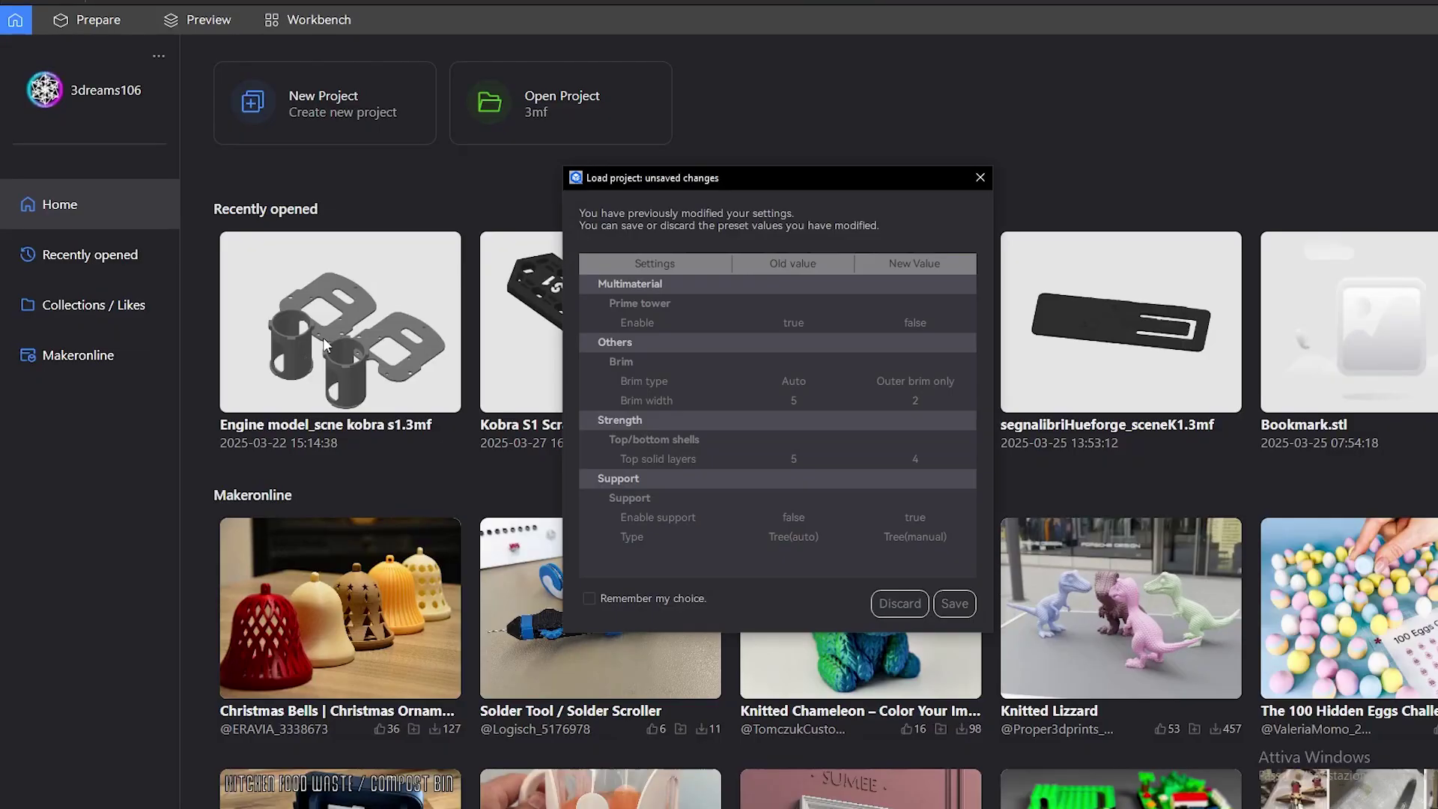
Load the Engine model project and tilt the view to see the plates in perspective.
{"action": "left_click", "coordinate": [902, 603]}
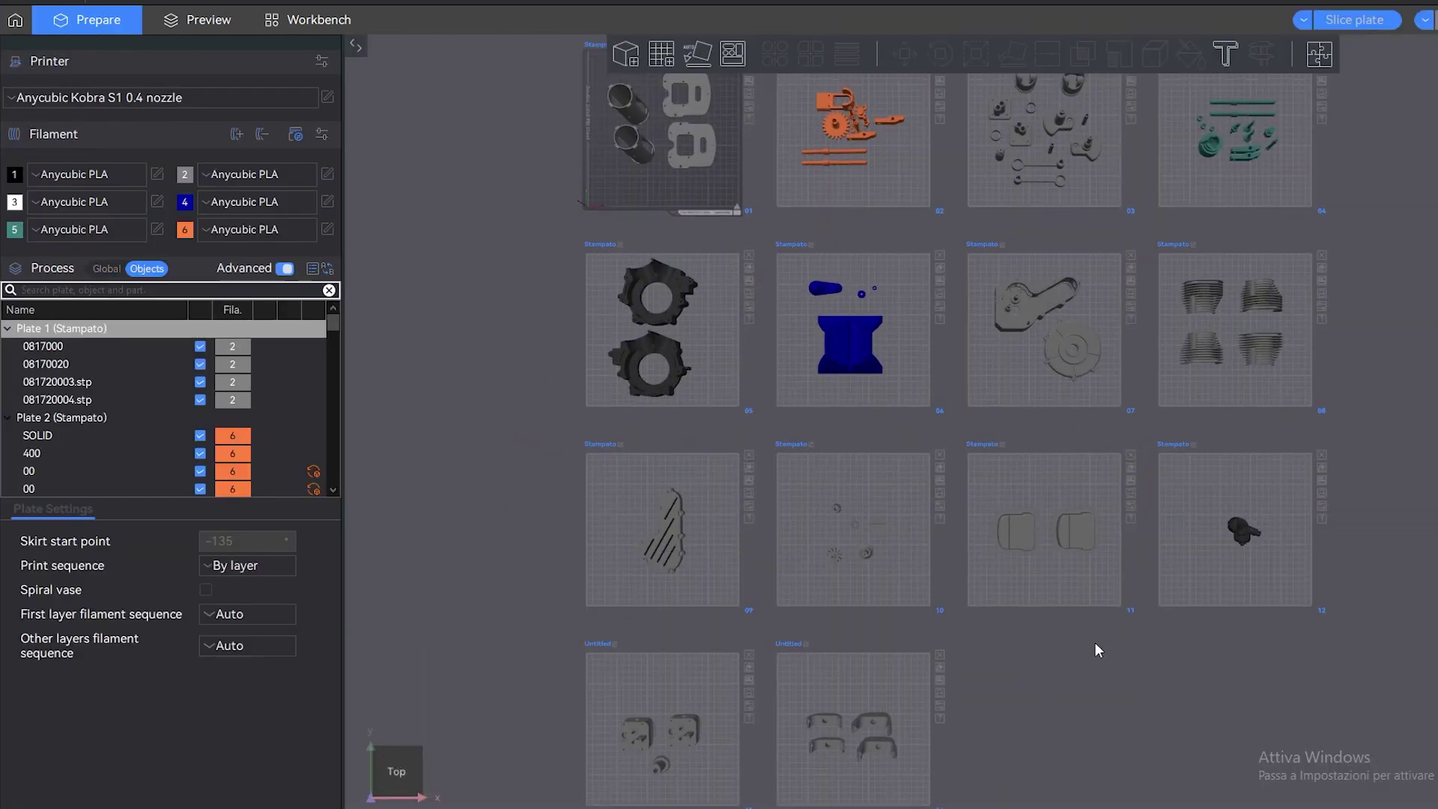
{"action": "scroll", "coordinate": [1053, 730], "scroll_direction": "up", "scroll_amount": 5}
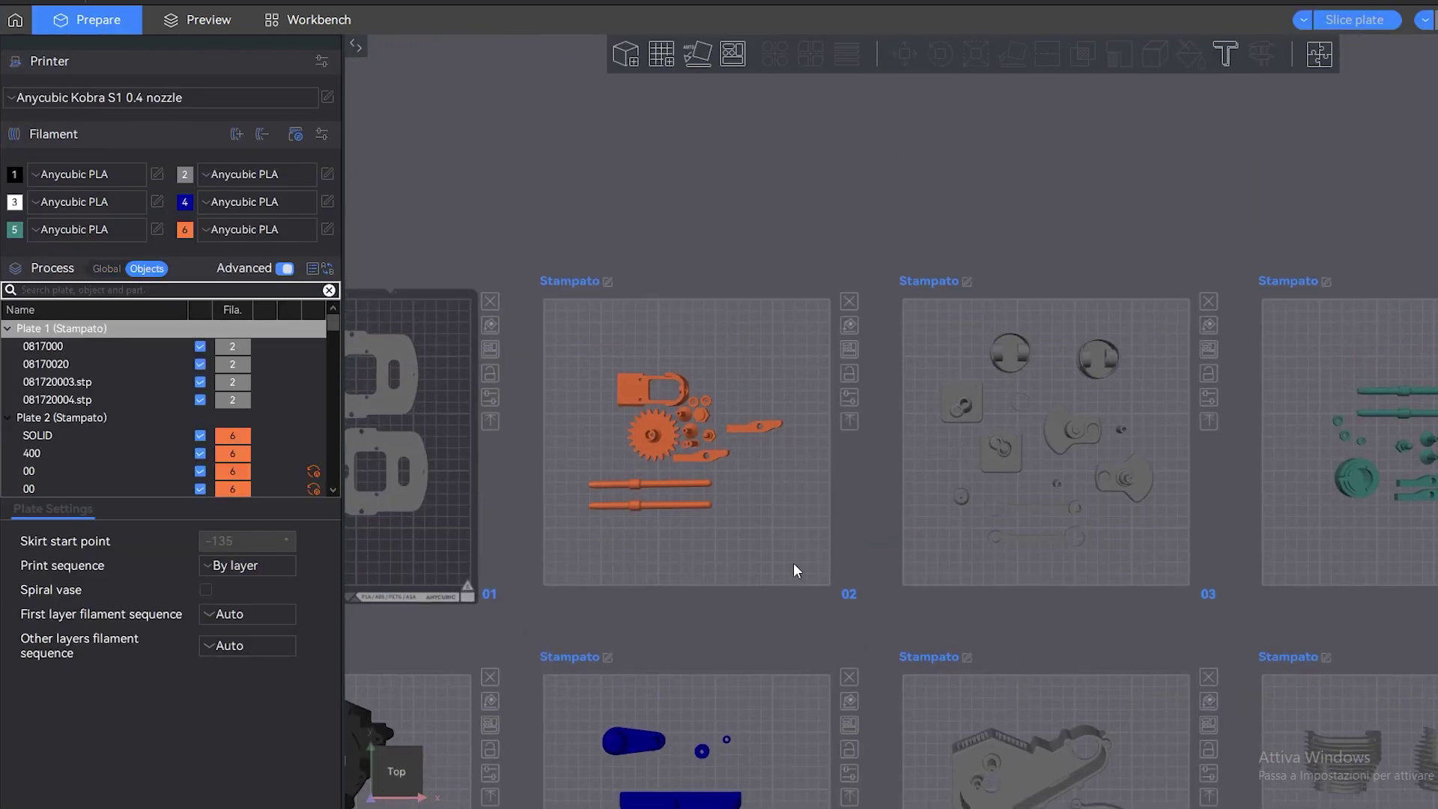
{"action": "left_click_drag", "start_coordinate": [793, 567], "coordinate": [914, 519]}
{"action": "scroll", "coordinate": [582, 516], "scroll_direction": "up", "scroll_amount": 3}
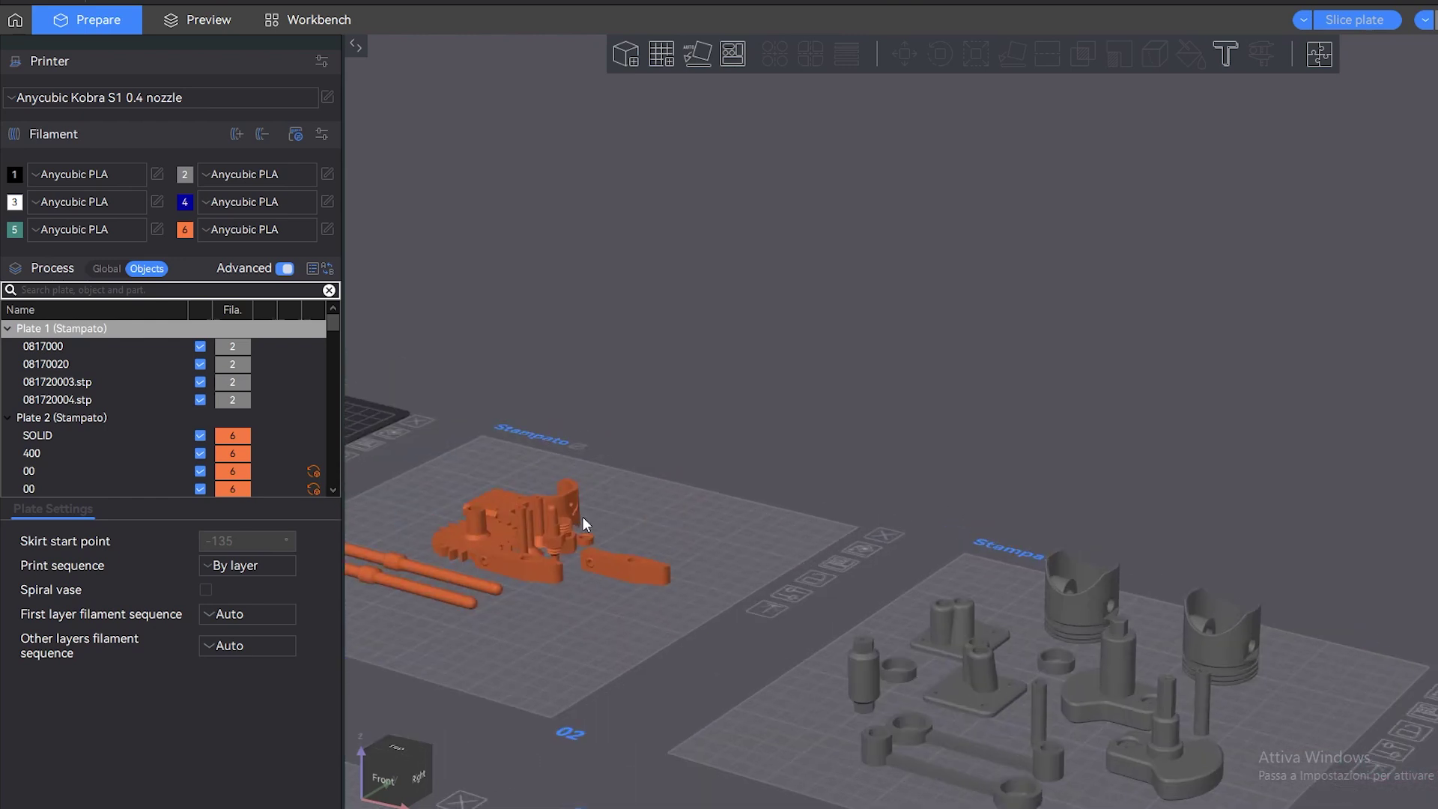
Move pins 081700, 08170005 and 08170013 out of the orange parts cluster on plate 02.
{"action": "left_click_drag", "start_coordinate": [565, 545], "coordinate": [713, 538]}
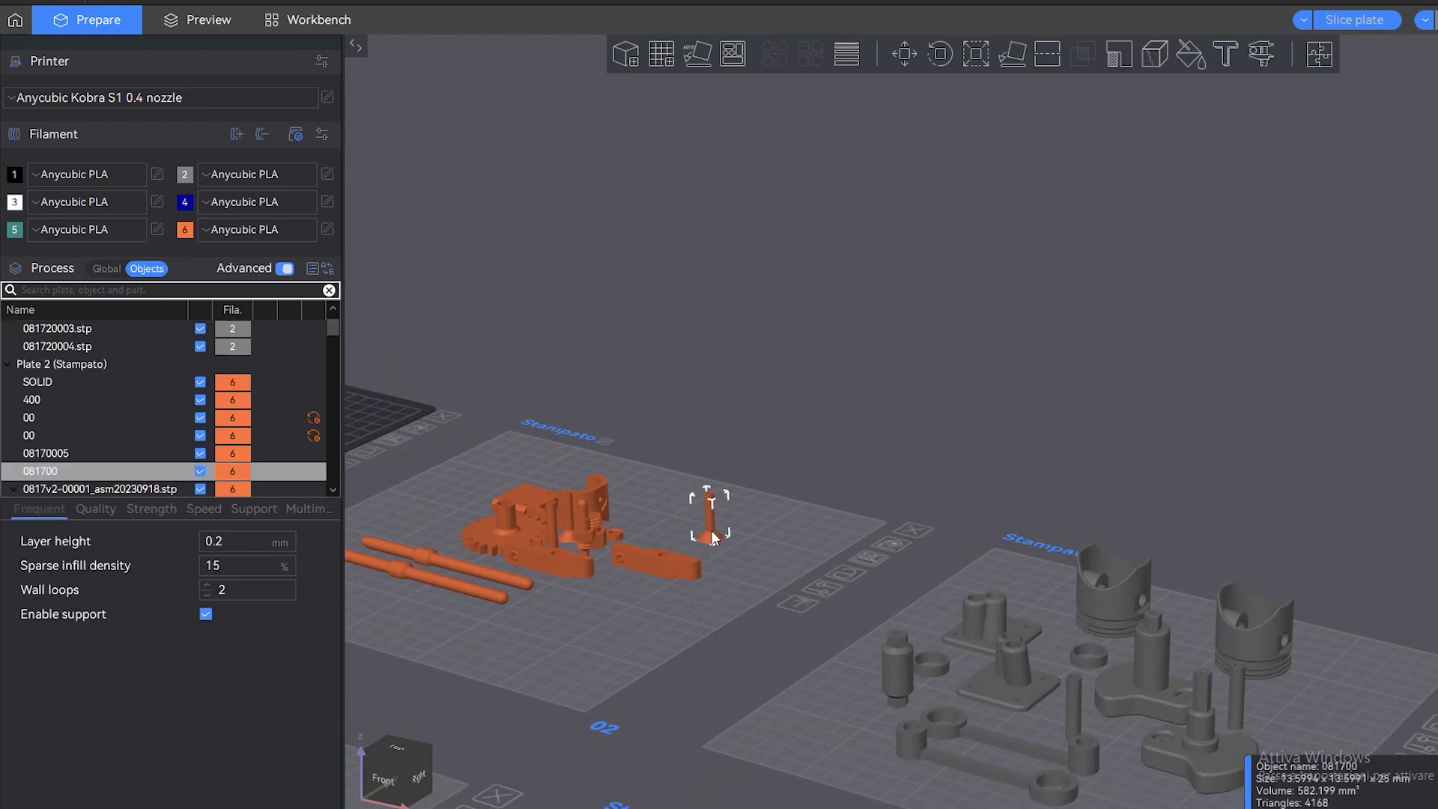
{"action": "left_click_drag", "start_coordinate": [562, 533], "coordinate": [731, 537]}
{"action": "left_click", "coordinate": [552, 549]}
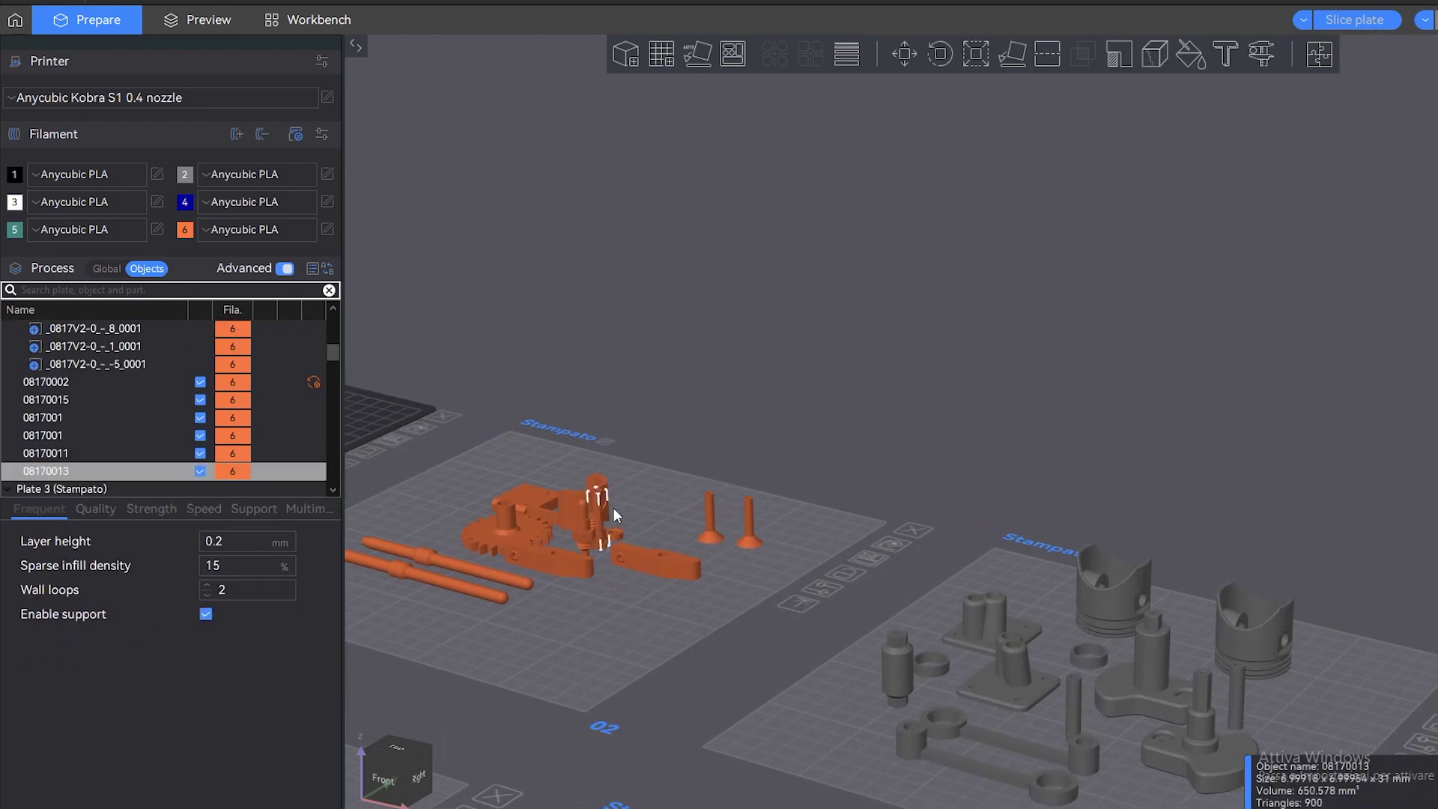
{"action": "left_click_drag", "start_coordinate": [614, 508], "coordinate": [669, 483]}
Select gear part 400, show plate 2's settings, then select part 24MM0001 on plate 3.
{"action": "left_click", "coordinate": [505, 534]}
{"action": "left_click", "coordinate": [487, 641]}
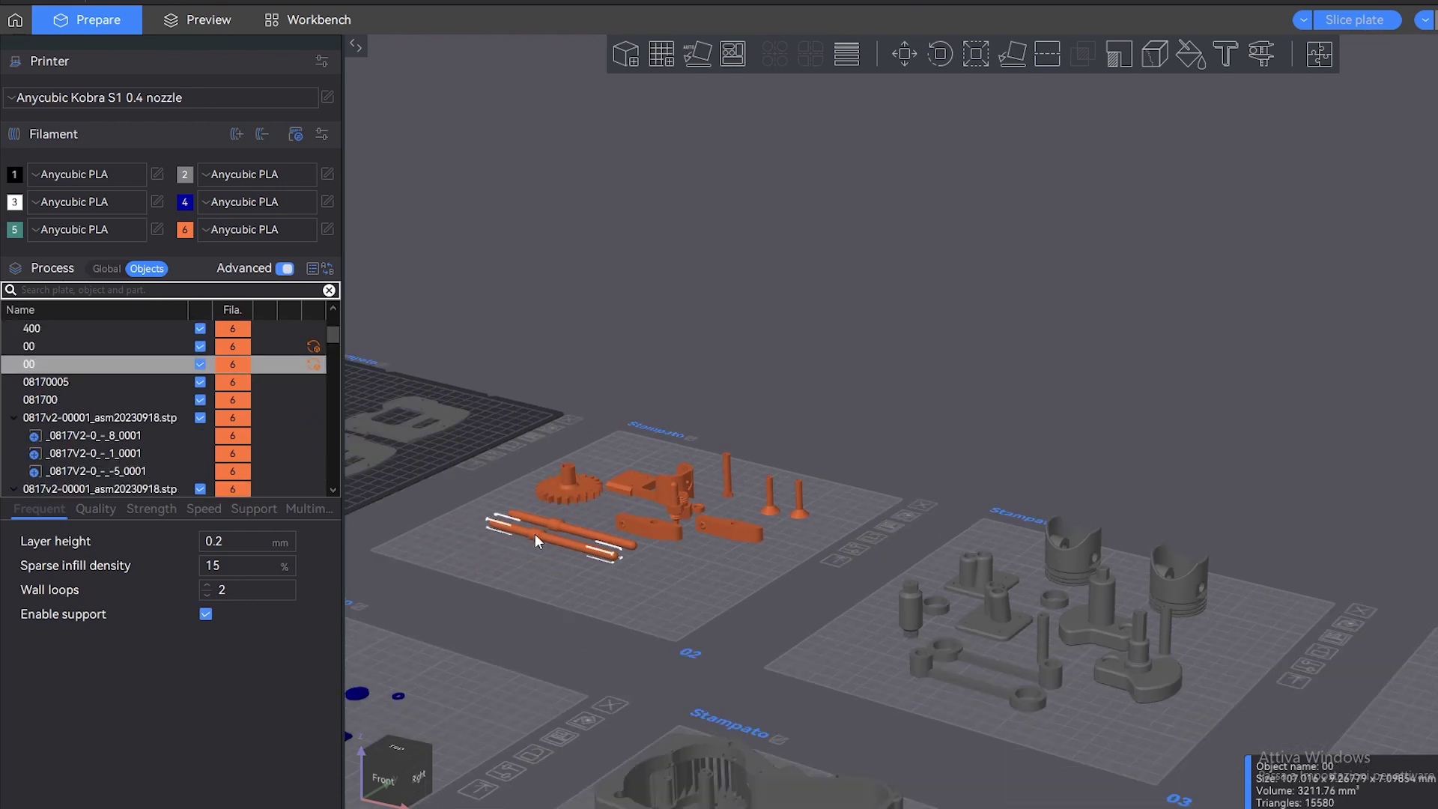
{"action": "left_click", "coordinate": [1105, 613]}
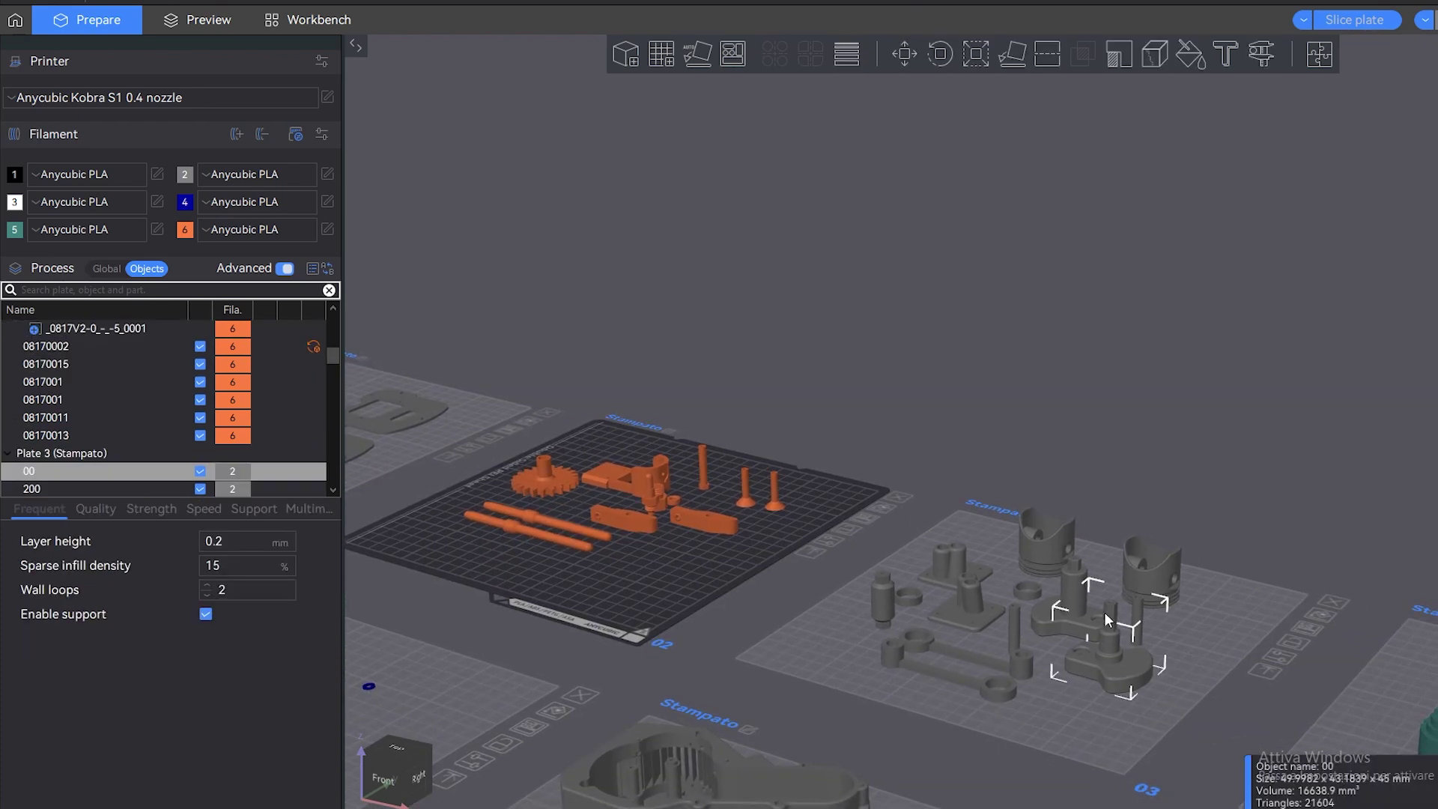
{"action": "left_click", "coordinate": [1041, 716]}
{"action": "left_click", "coordinate": [887, 610]}
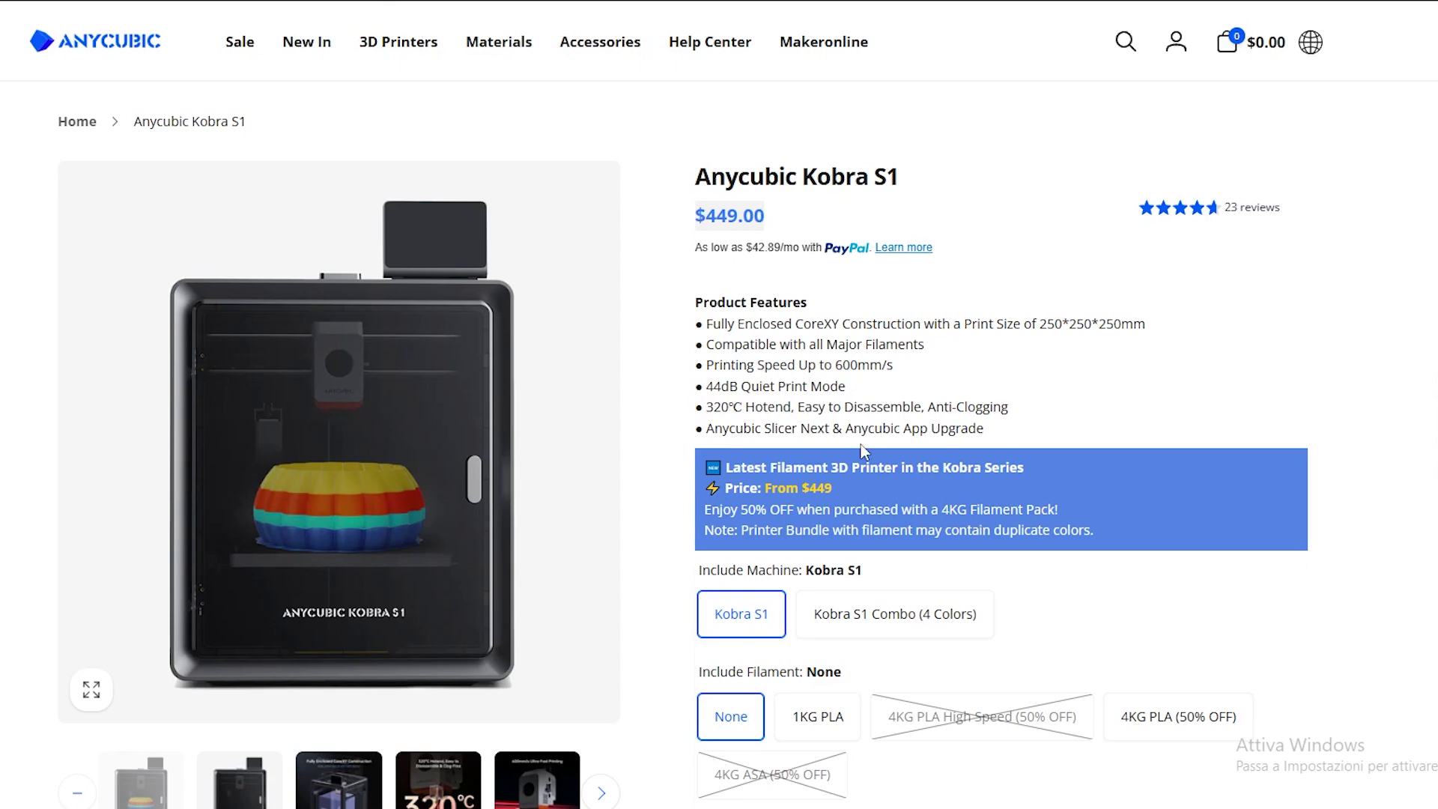
Select the Kobra S1 Combo 4-color then 8-color version, then return to the slicer.
{"action": "left_click", "coordinate": [891, 629]}
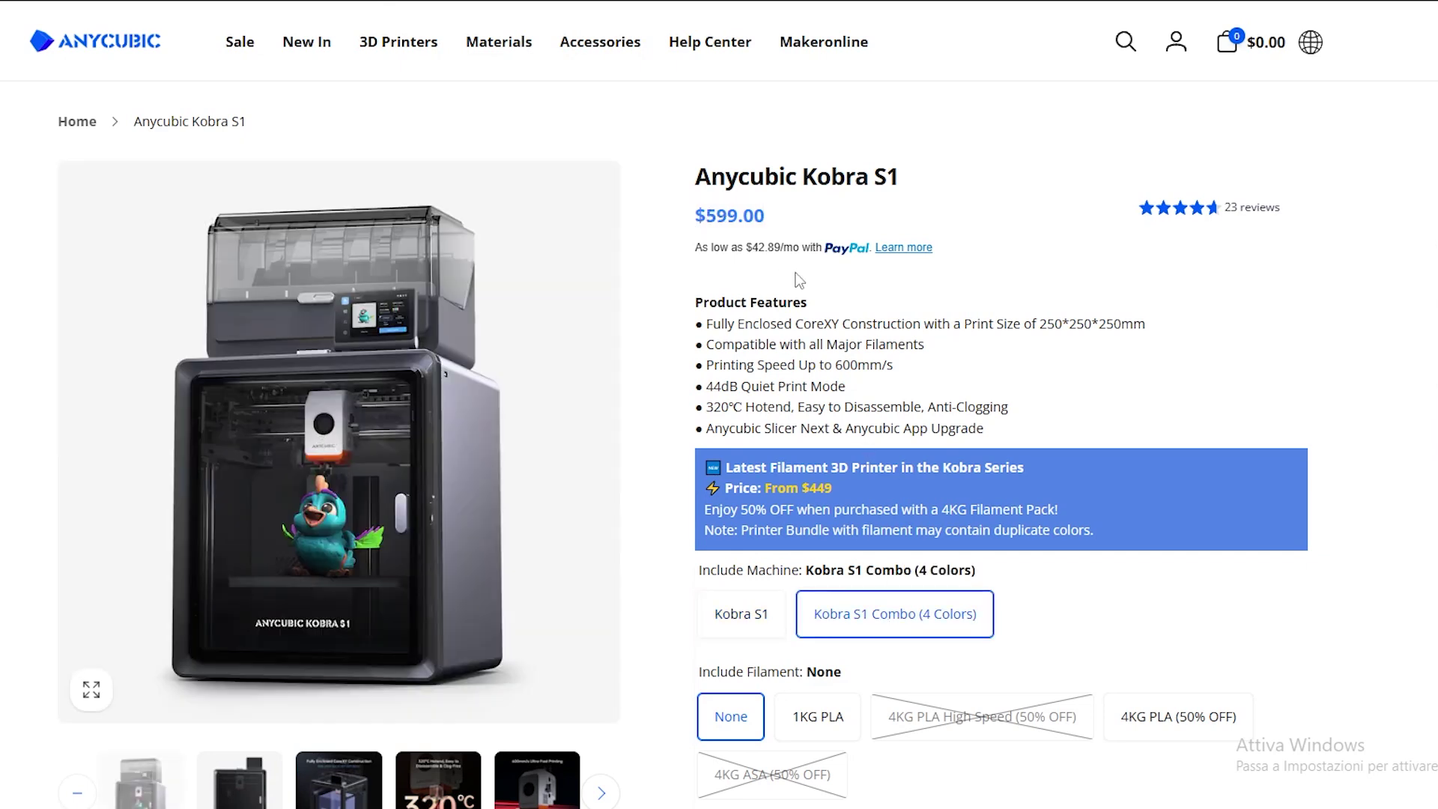
{"action": "mouse_move", "coordinate": [382, 42]}
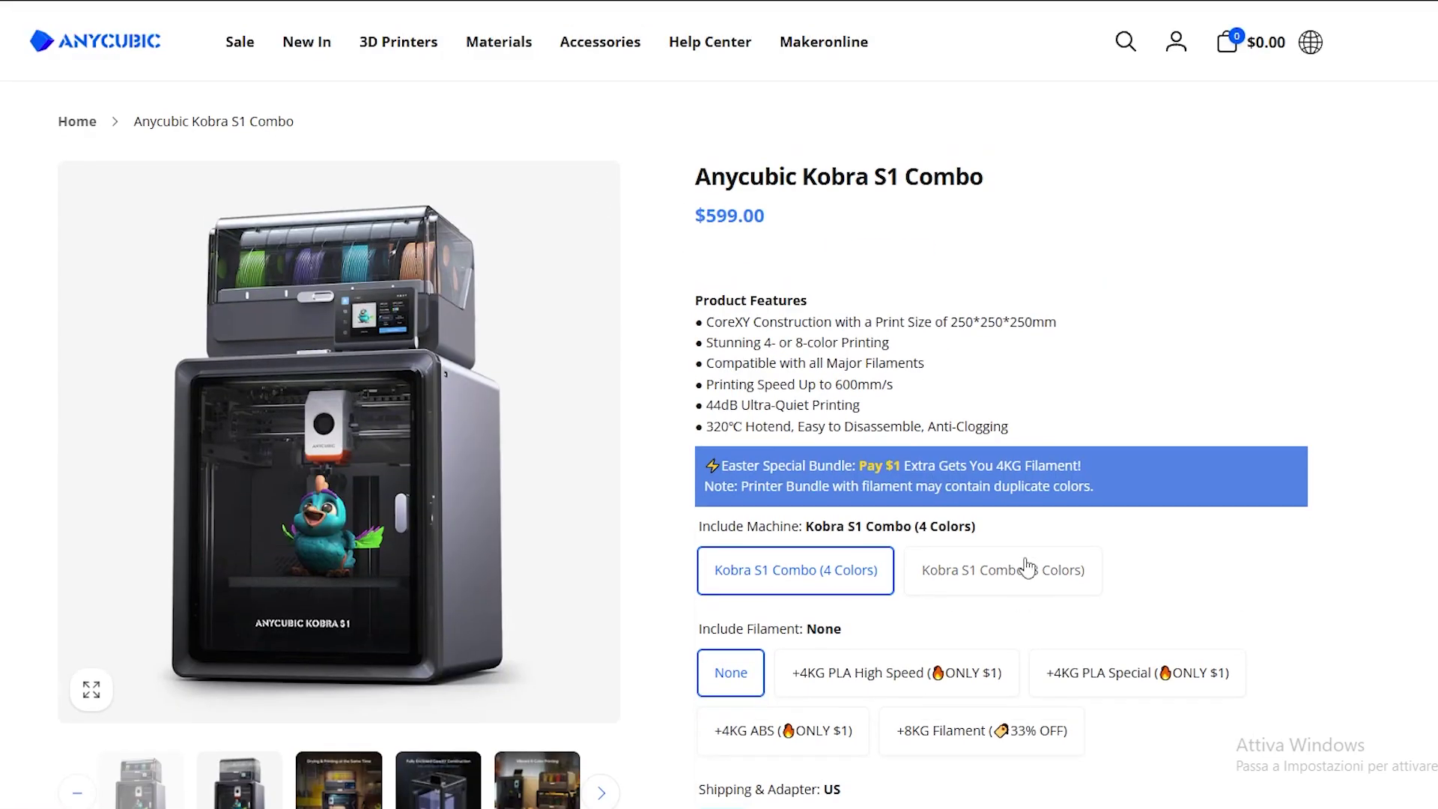
{"action": "left_click", "coordinate": [1029, 584]}
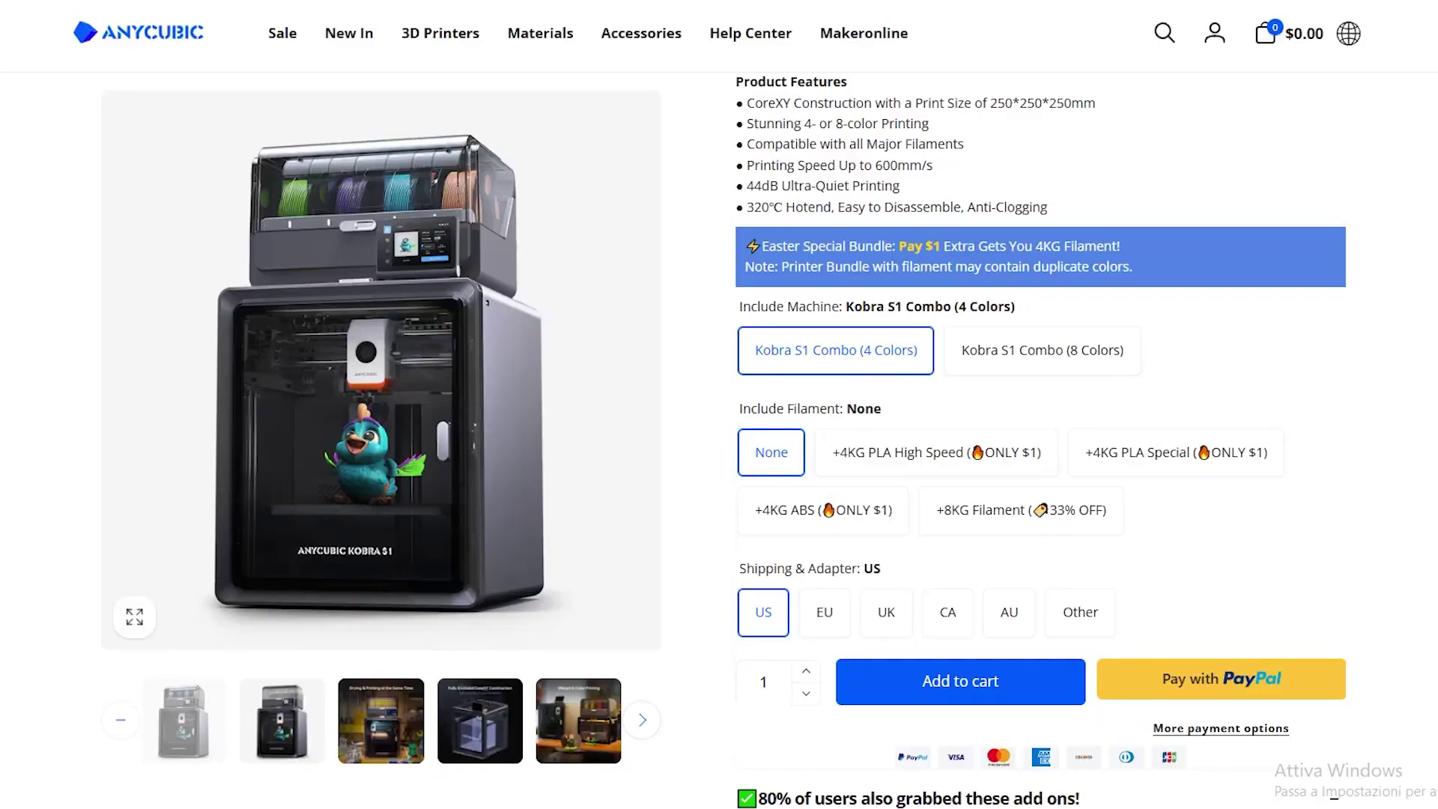
{"action": "key", "text": "super"}
{"action": "left_click", "coordinate": [100, 367]}
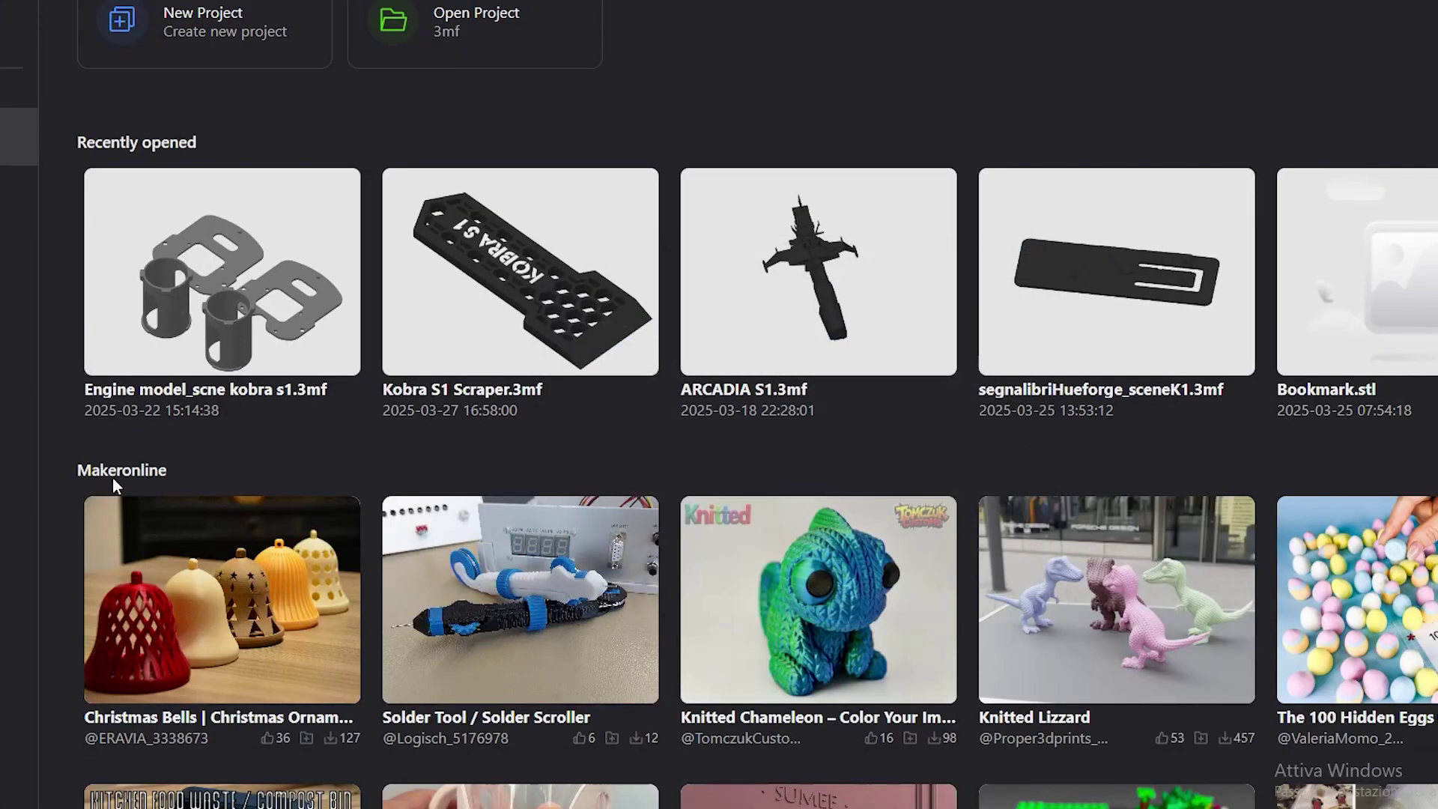
Browse the full Makeronline model gallery from the slicer home screen.
{"action": "scroll", "coordinate": [204, 534], "scroll_direction": "down", "scroll_amount": 3}
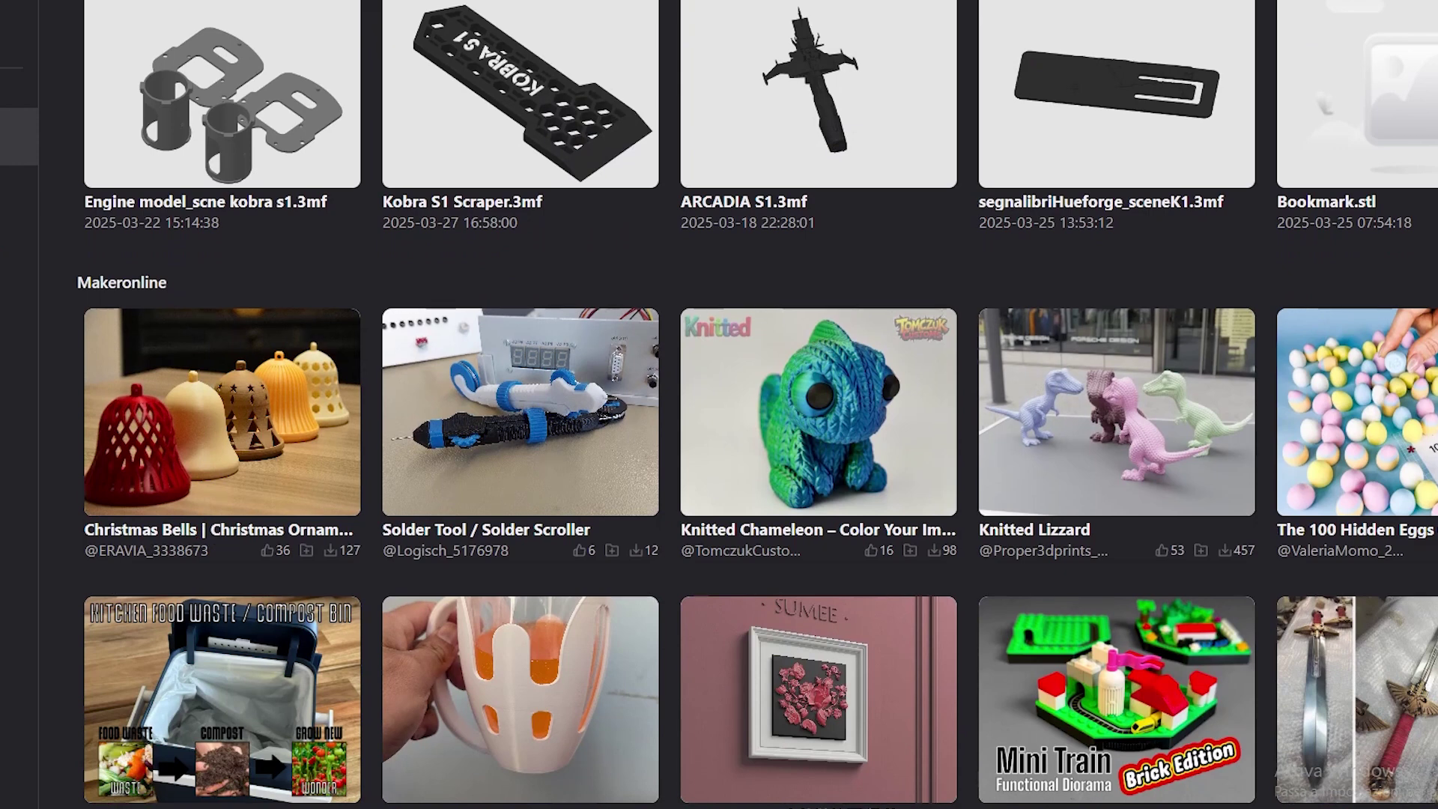
{"action": "left_click", "coordinate": [121, 283]}
{"action": "scroll", "coordinate": [760, 449], "scroll_direction": "down", "scroll_amount": 5}
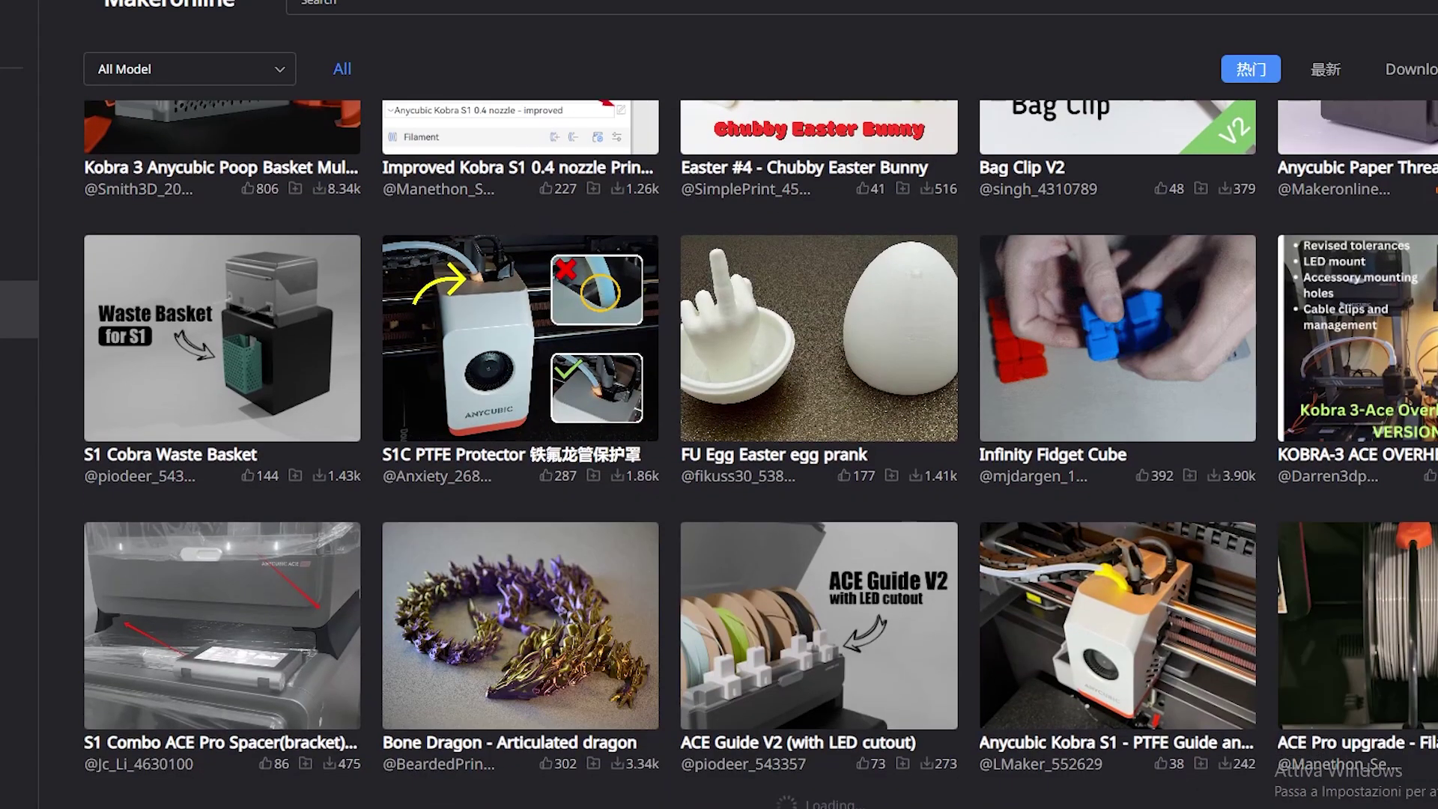
{"action": "scroll", "coordinate": [760, 449], "scroll_direction": "down", "scroll_amount": 8}
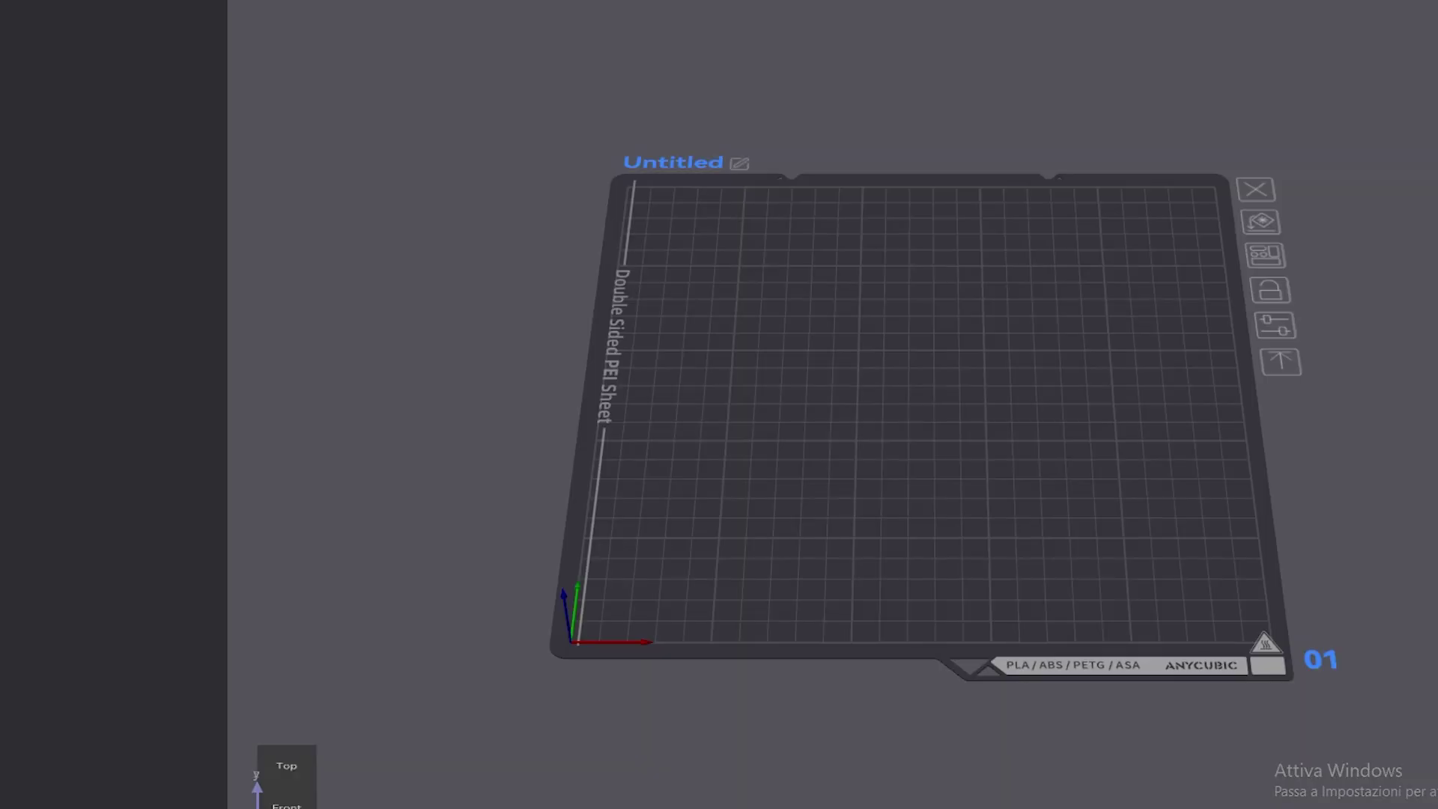
Add the 3DBenchy handy model to the empty Untitled plate and orbit around it.
{"action": "left_click_drag", "start_coordinate": [496, 232], "coordinate": [899, 371]}
{"action": "scroll", "coordinate": [899, 370], "scroll_direction": "up", "scroll_amount": 2}
{"action": "right_click", "coordinate": [899, 371]}
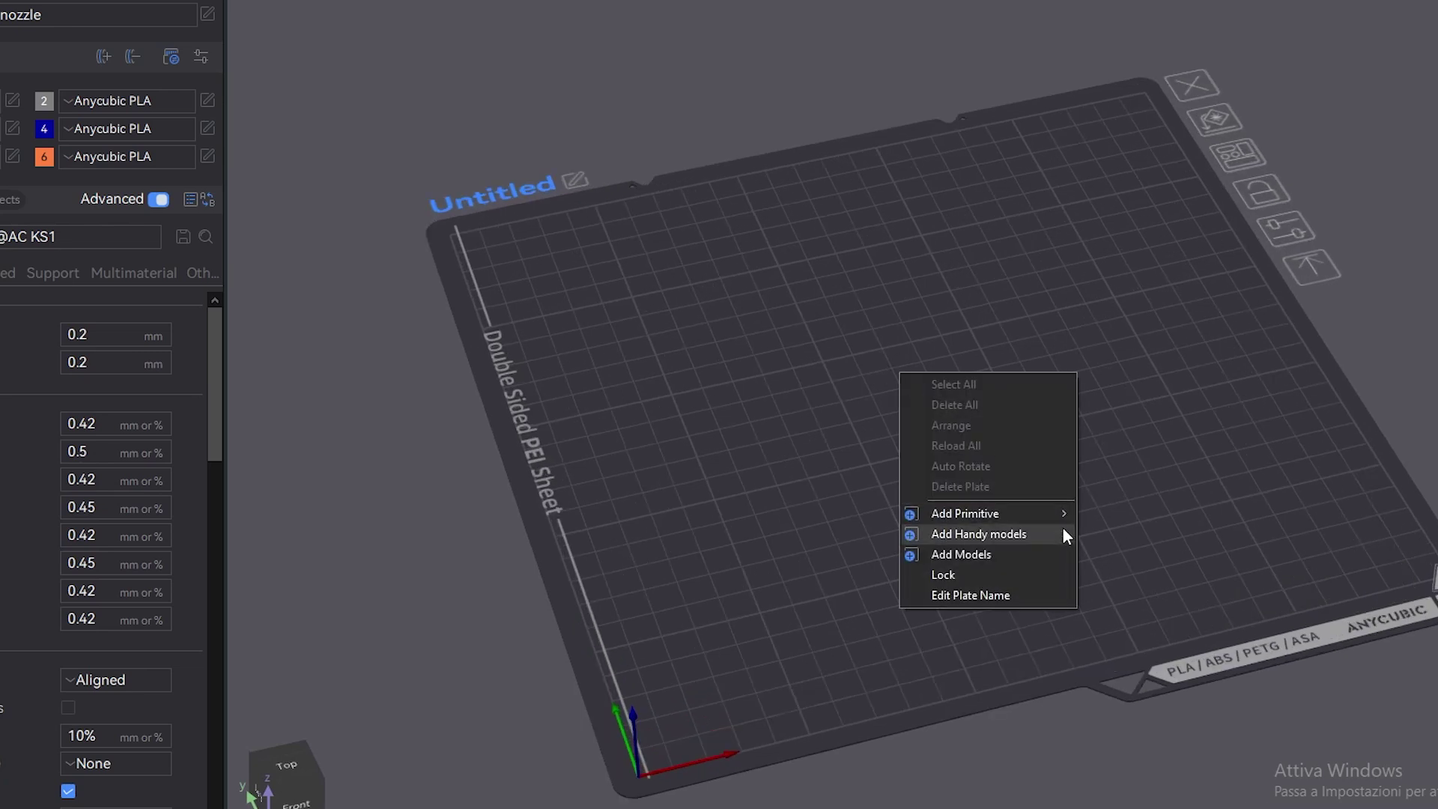
{"action": "left_click", "coordinate": [1109, 533]}
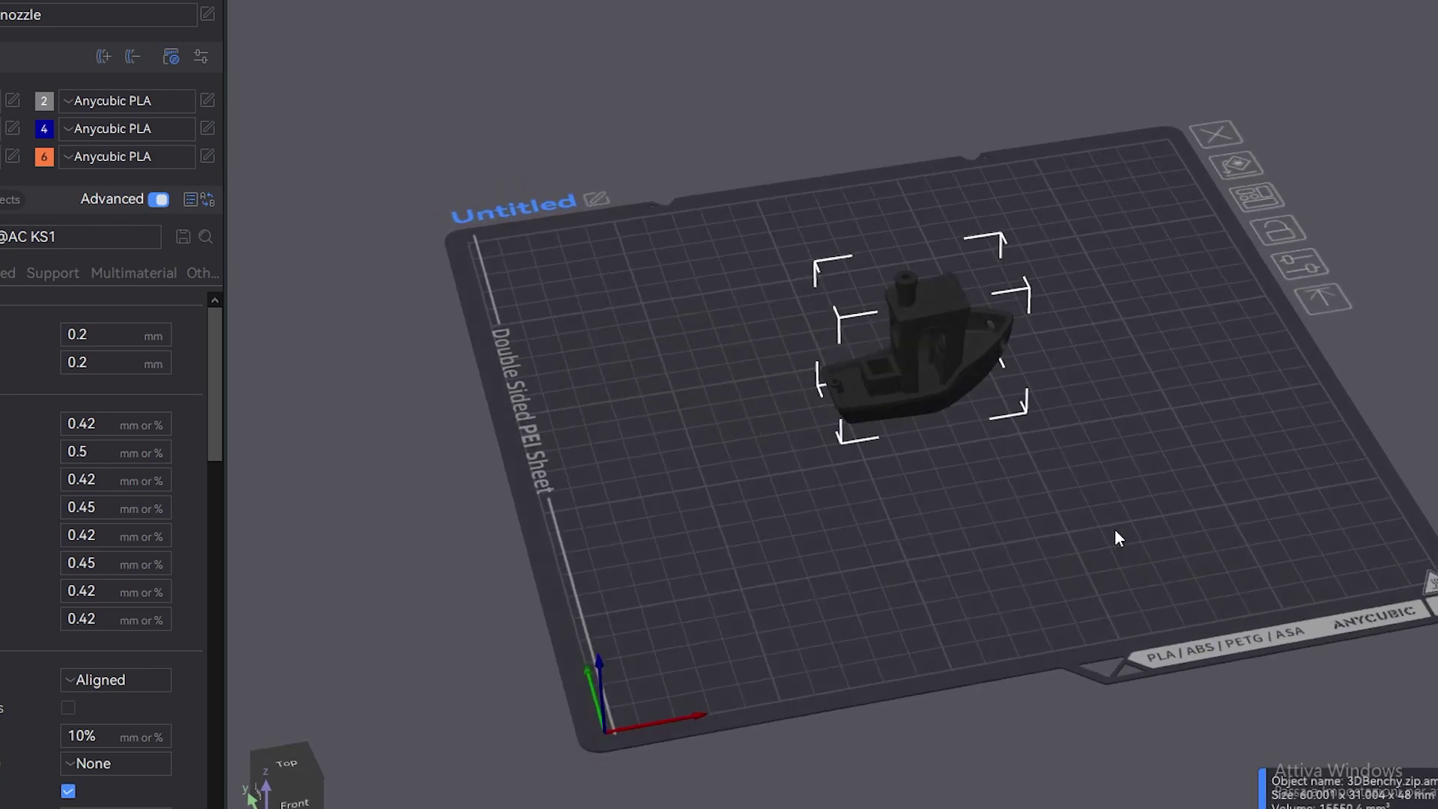
{"action": "left_click_drag", "start_coordinate": [1115, 532], "coordinate": [1069, 541]}
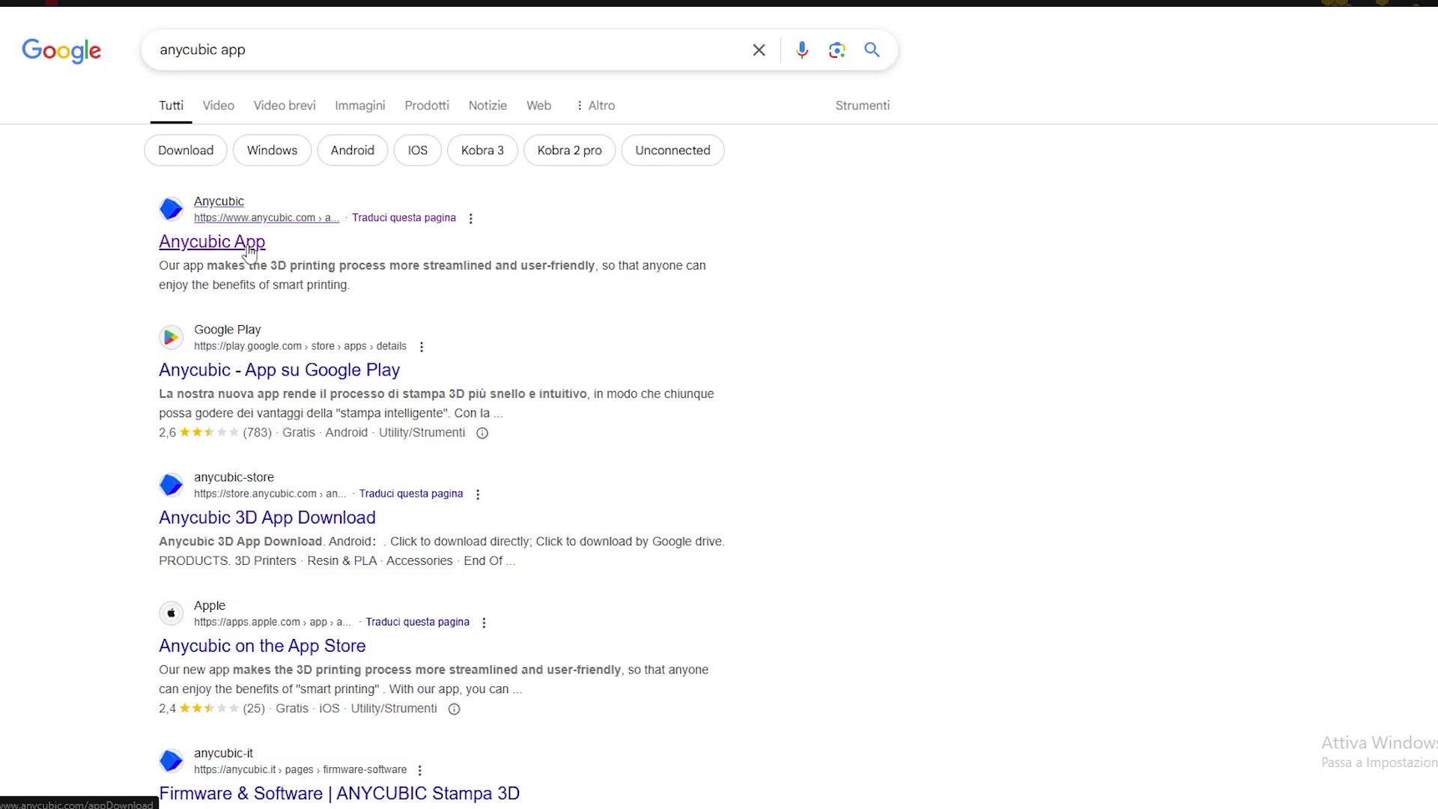
Open the Anycubic App page from search results and scroll down to the iOS and Android downloads.
{"action": "left_click", "coordinate": [247, 238]}
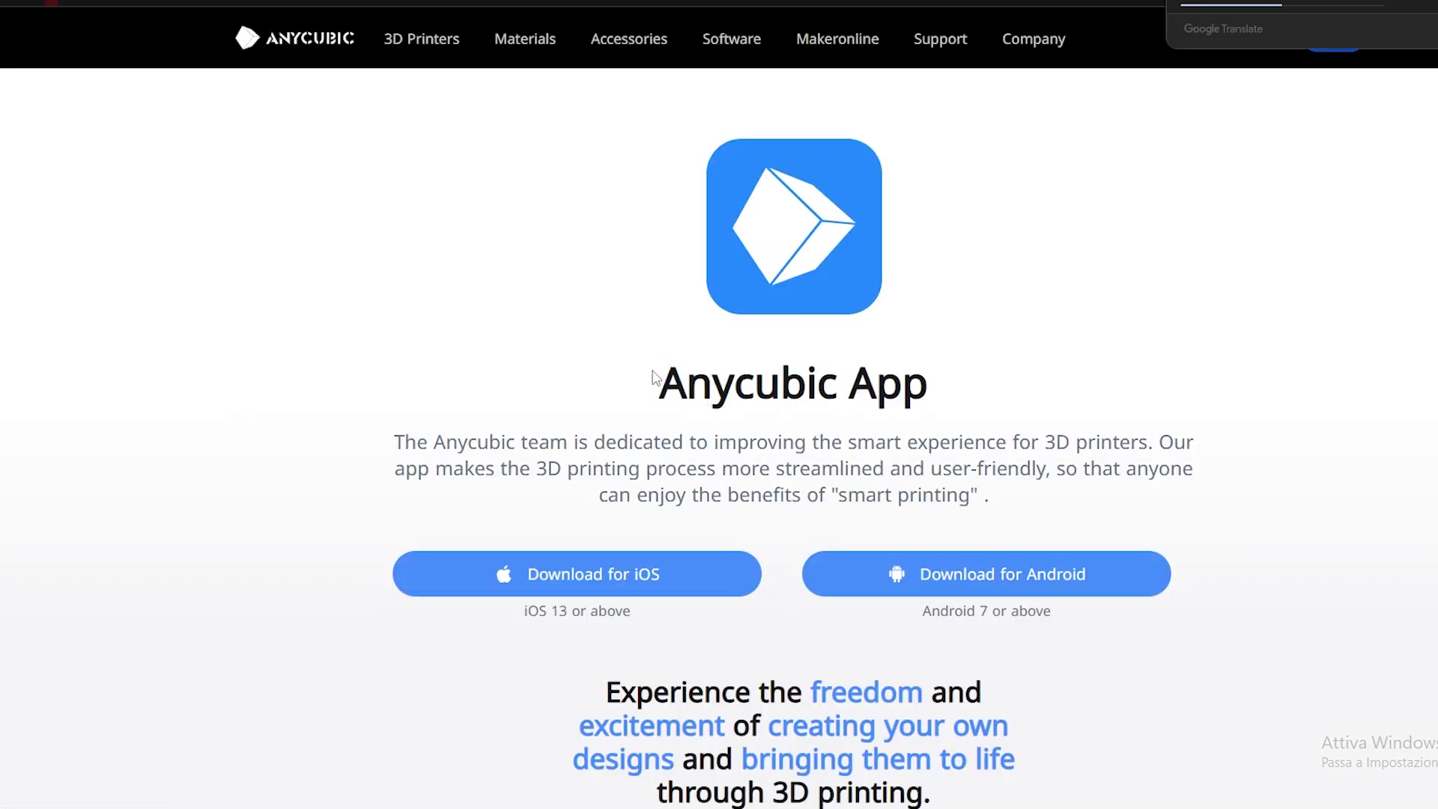
{"action": "left_click_drag", "start_coordinate": [929, 386], "coordinate": [660, 352]}
{"action": "left_click", "coordinate": [1011, 314]}
{"action": "mouse_move", "coordinate": [679, 591]}
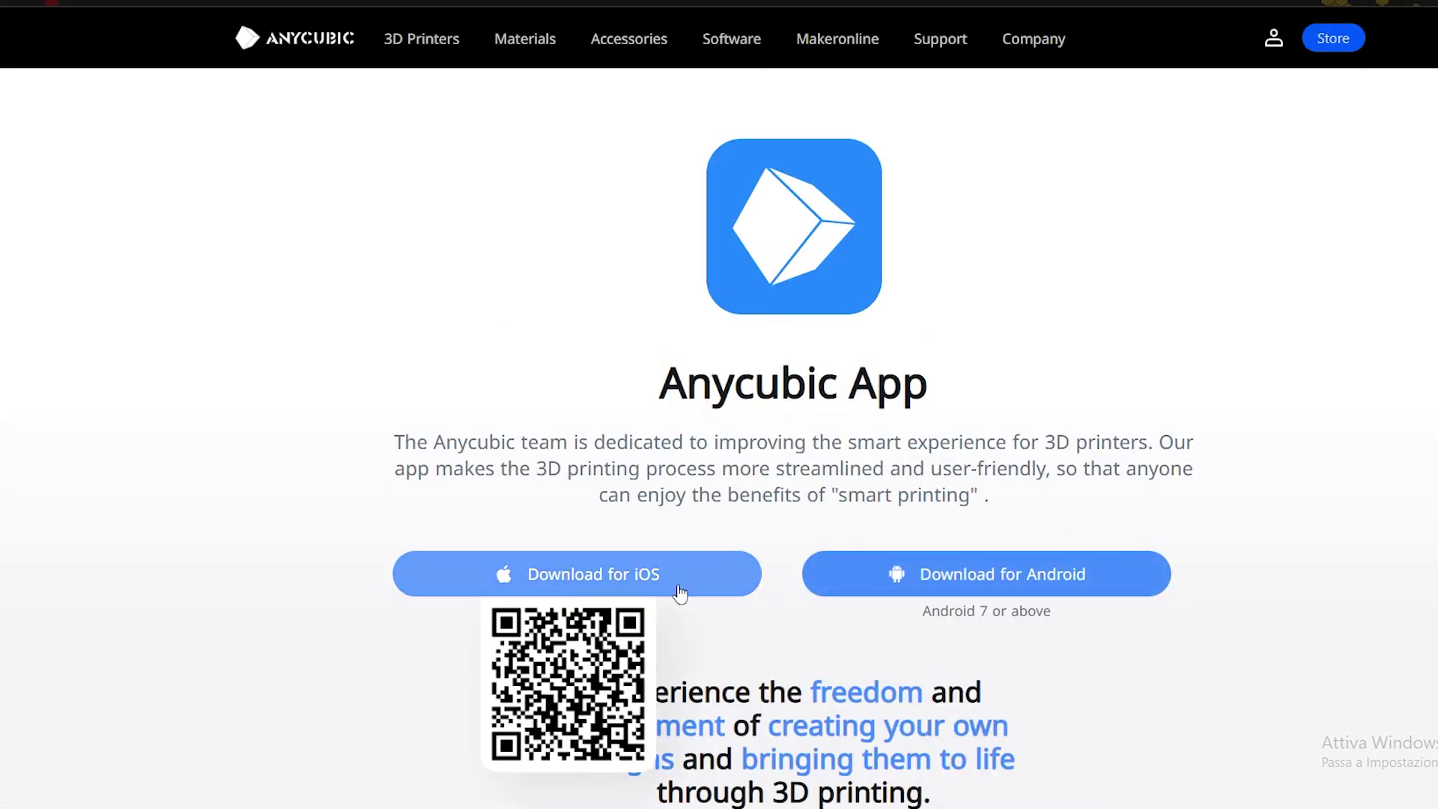
{"action": "scroll", "coordinate": [1284, 440], "scroll_direction": "down", "scroll_amount": 10}
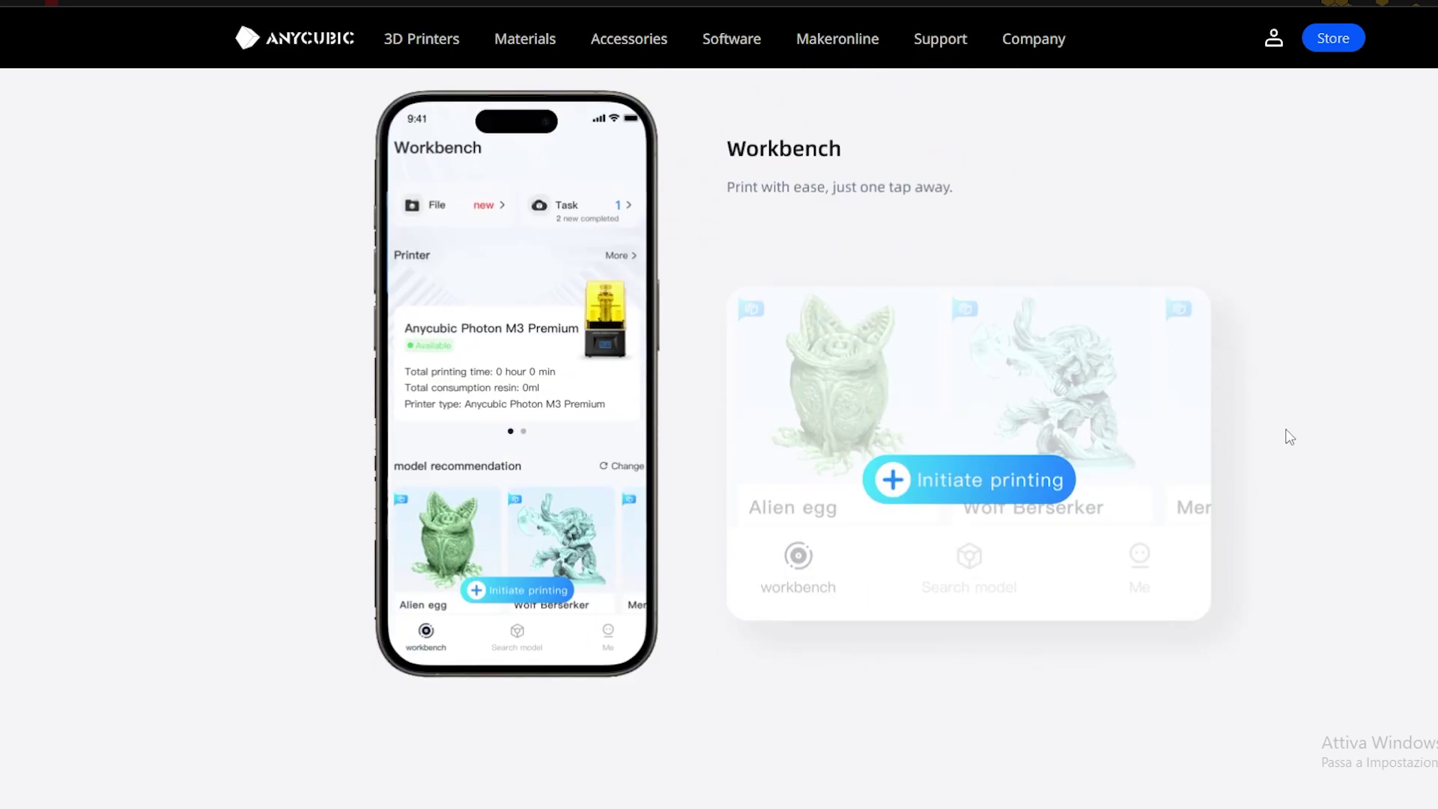
{"action": "scroll", "coordinate": [1289, 437], "scroll_direction": "down", "scroll_amount": 8}
{"action": "scroll", "coordinate": [882, 544], "scroll_direction": "down", "scroll_amount": 5}
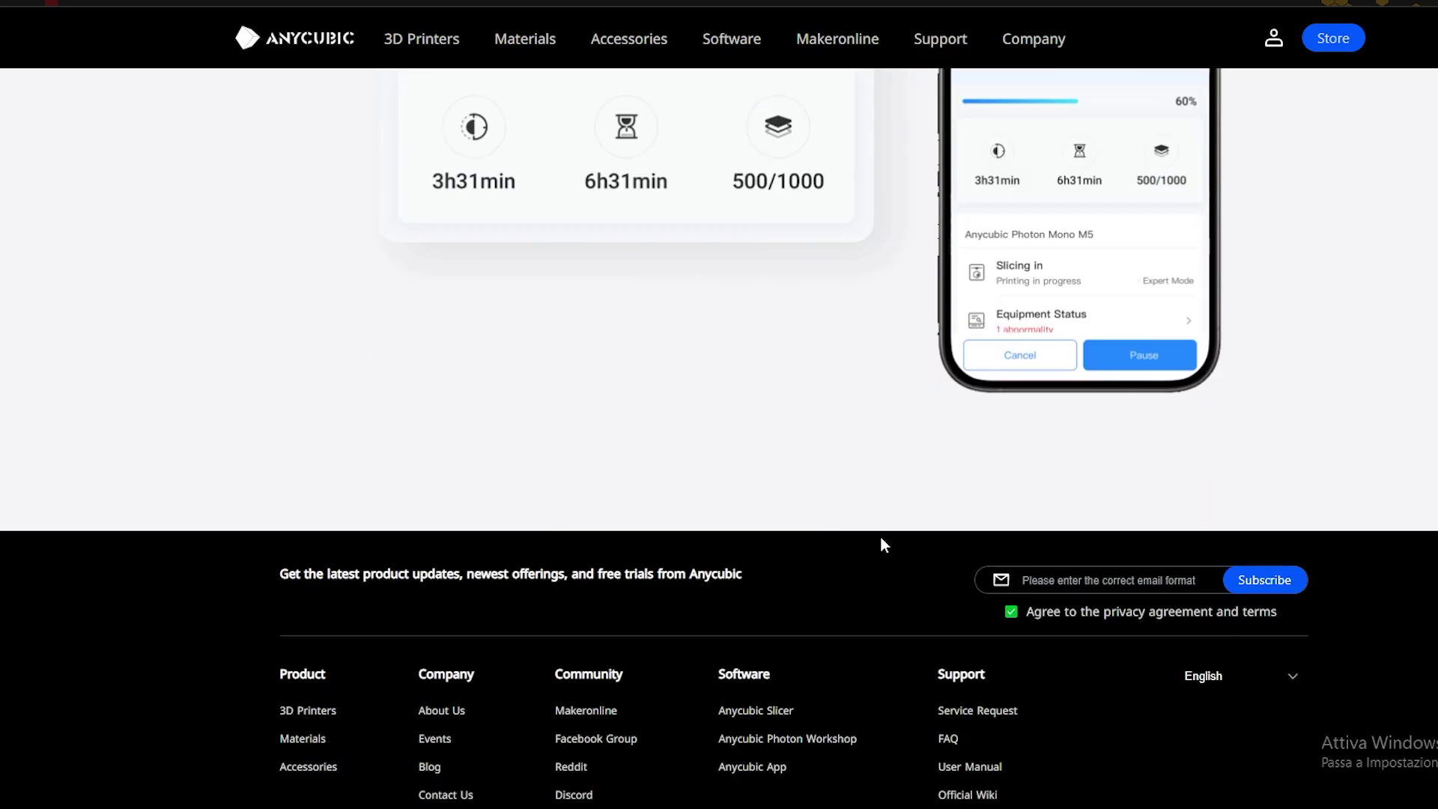